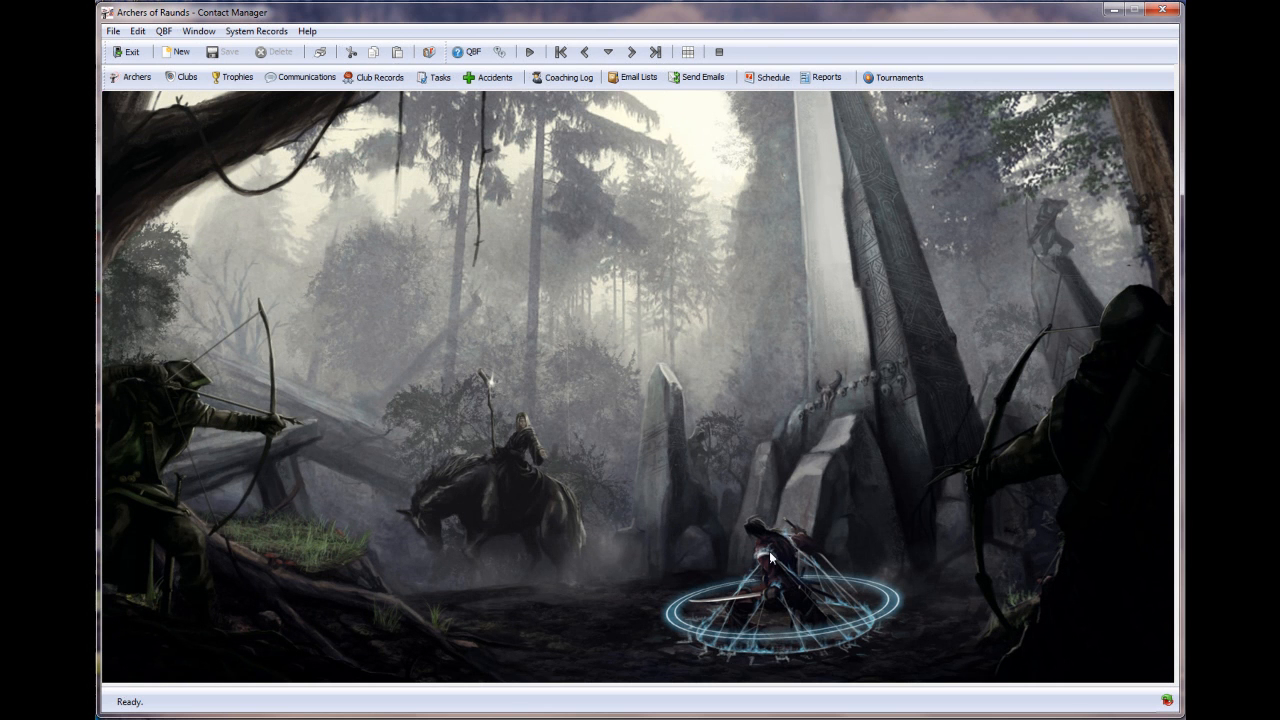
- Check the background image path in the system administration settings, then close them
click(266, 32)
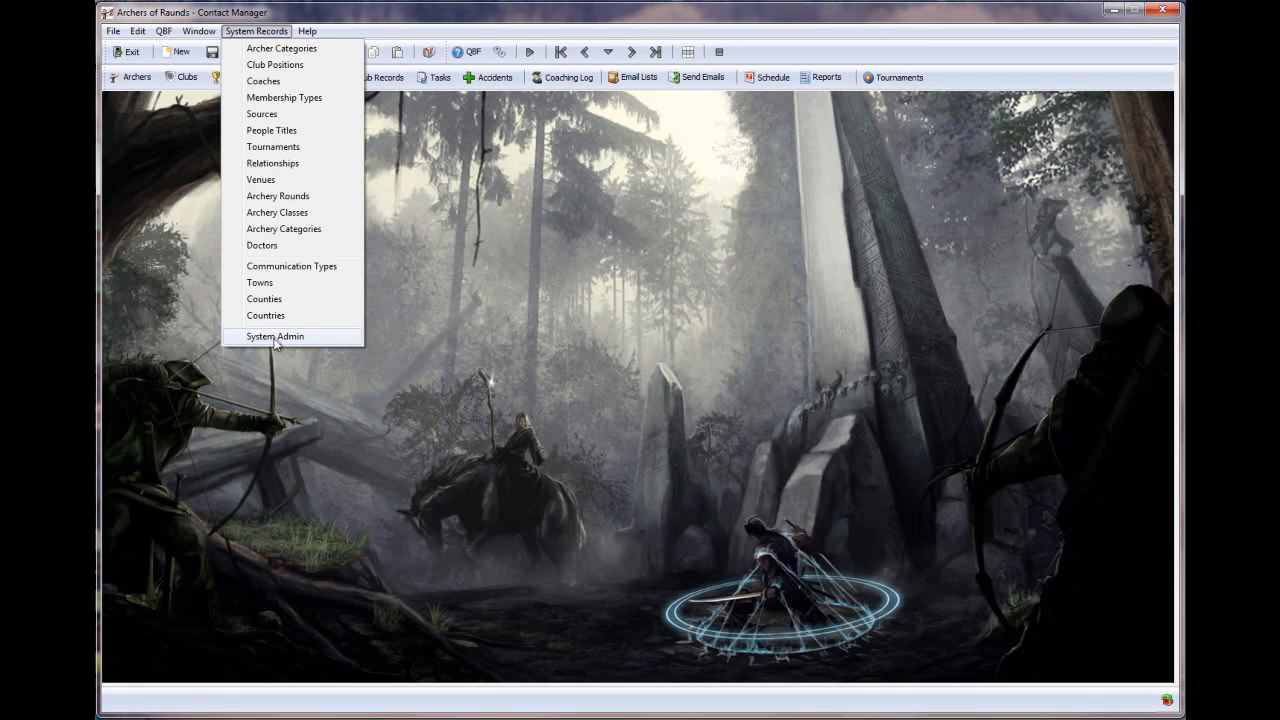
click(275, 338)
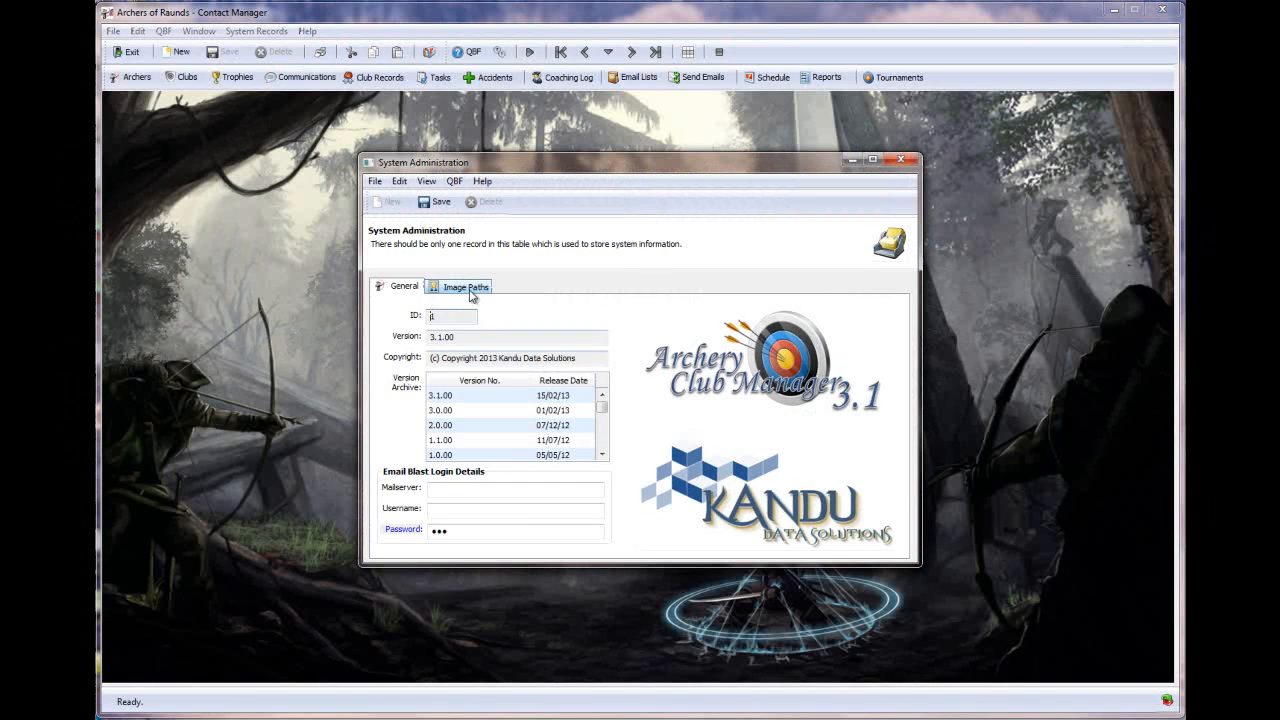
click(468, 289)
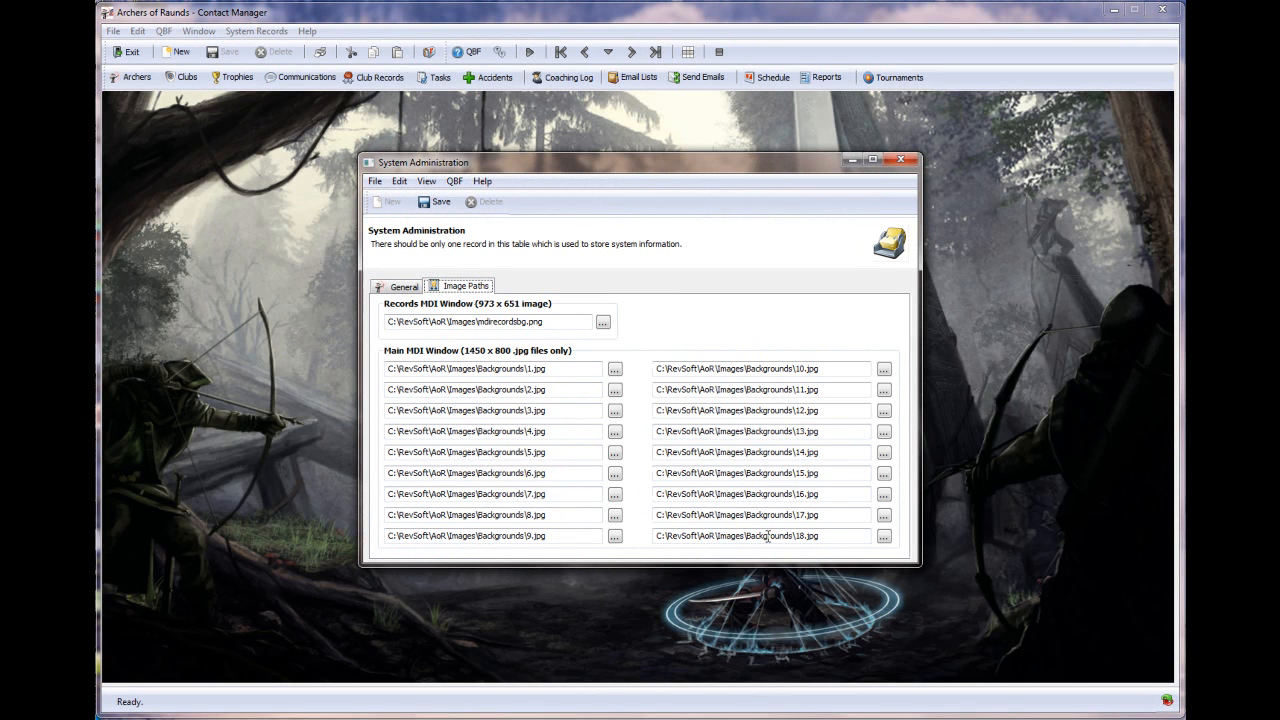
click(905, 161)
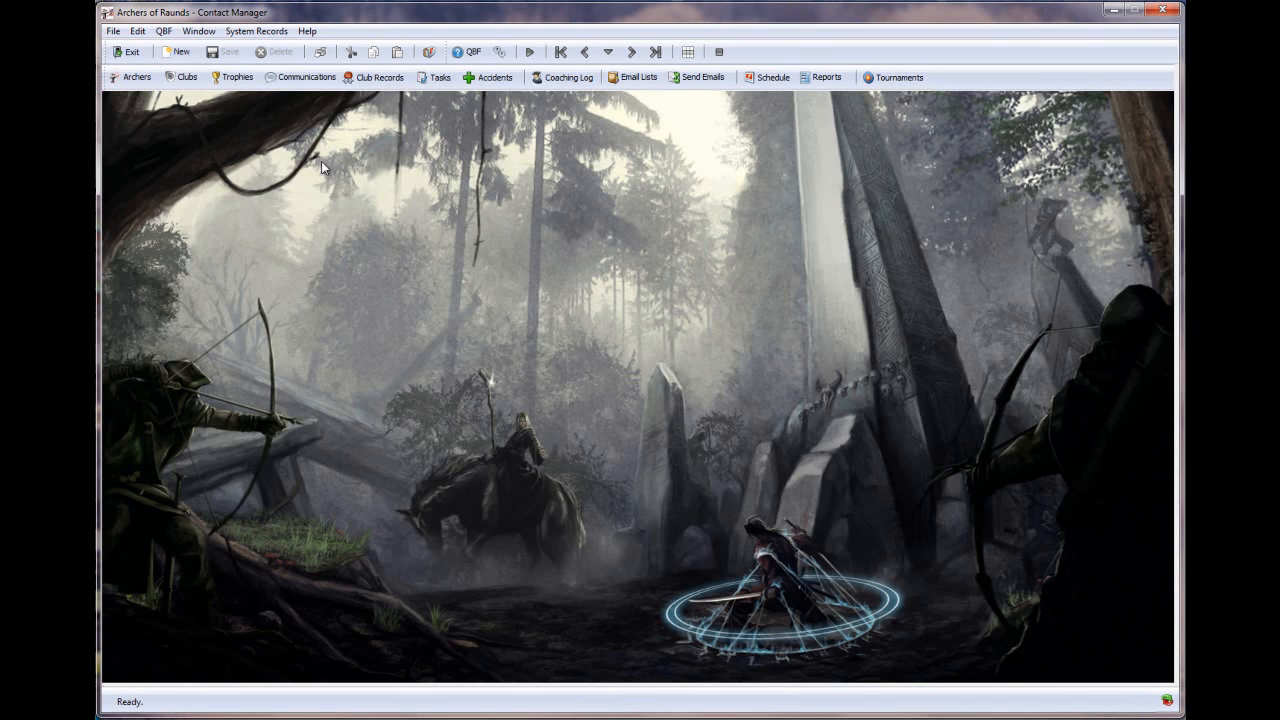
- Load archer record 358 in the Archers form
click(137, 77)
text(358)
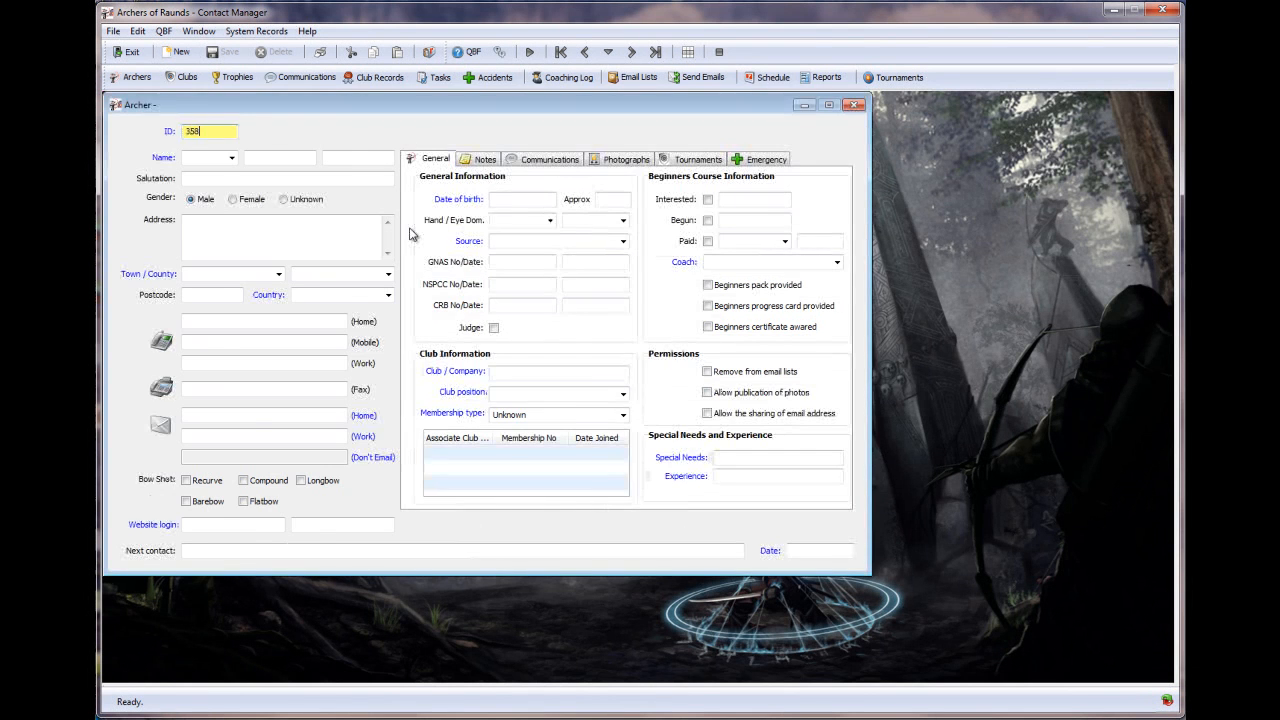
key(Return)
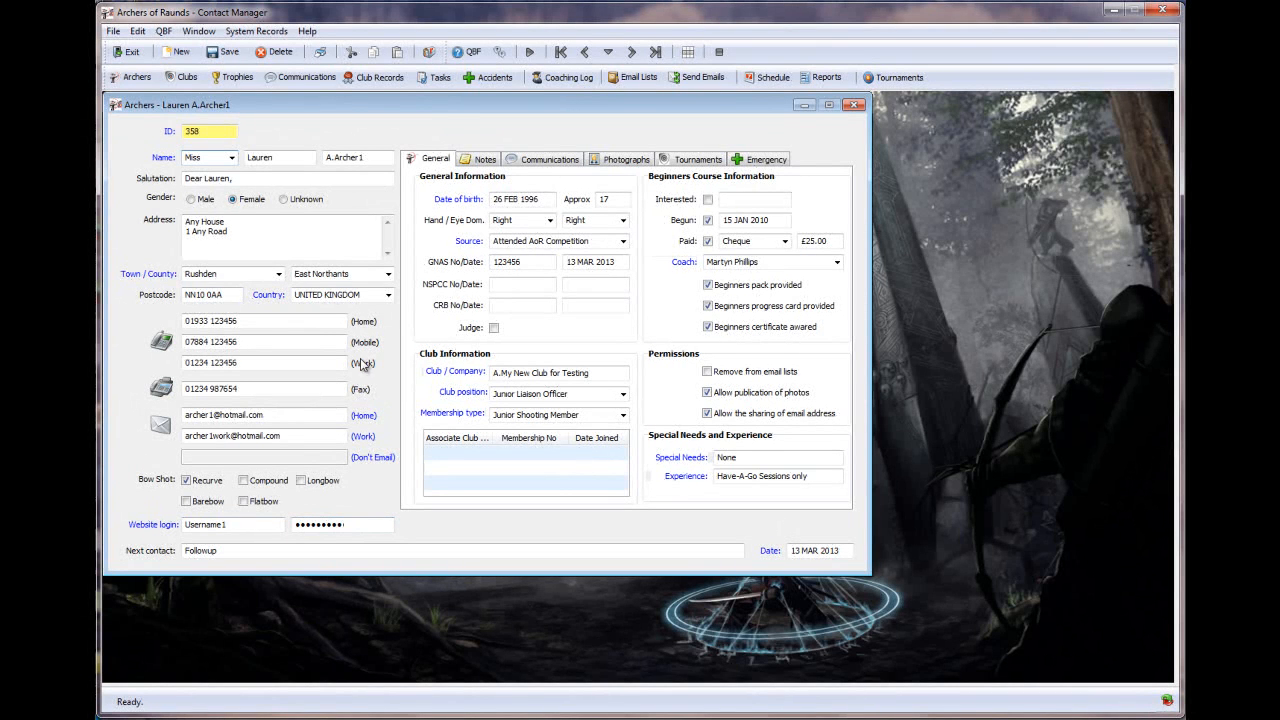
click(145, 532)
click(166, 532)
double_click(209, 550)
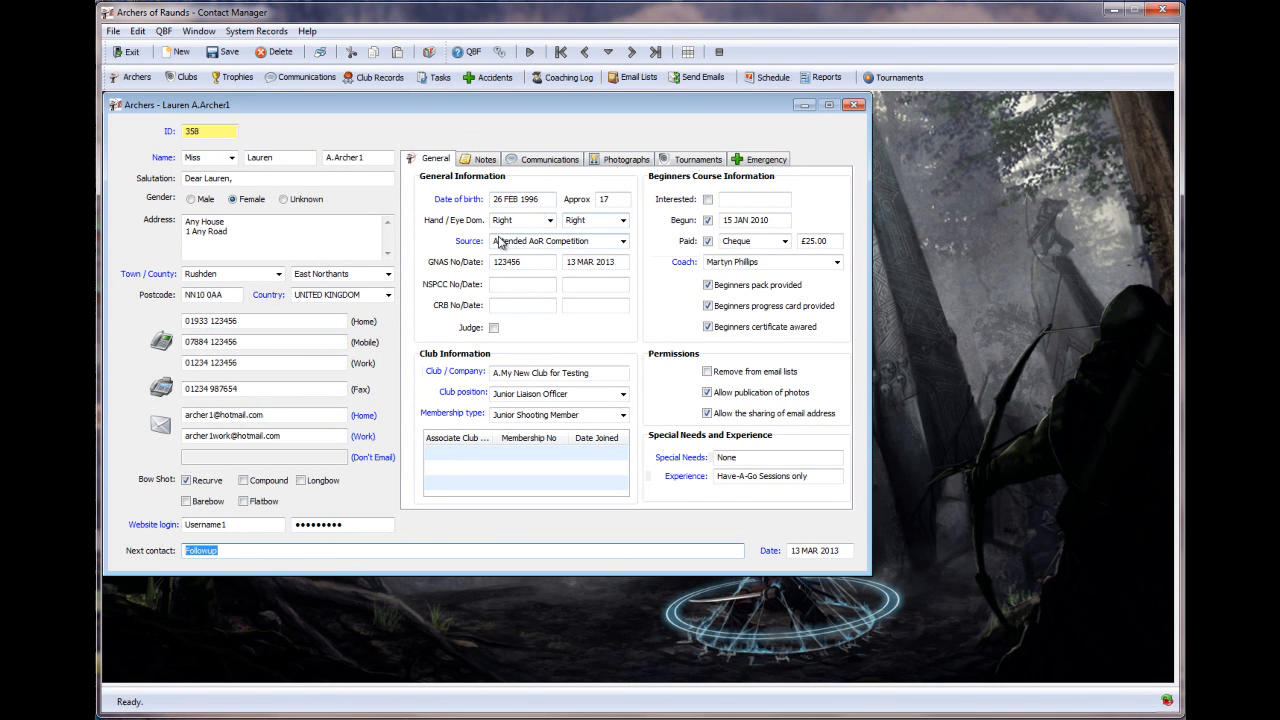
click(622, 243)
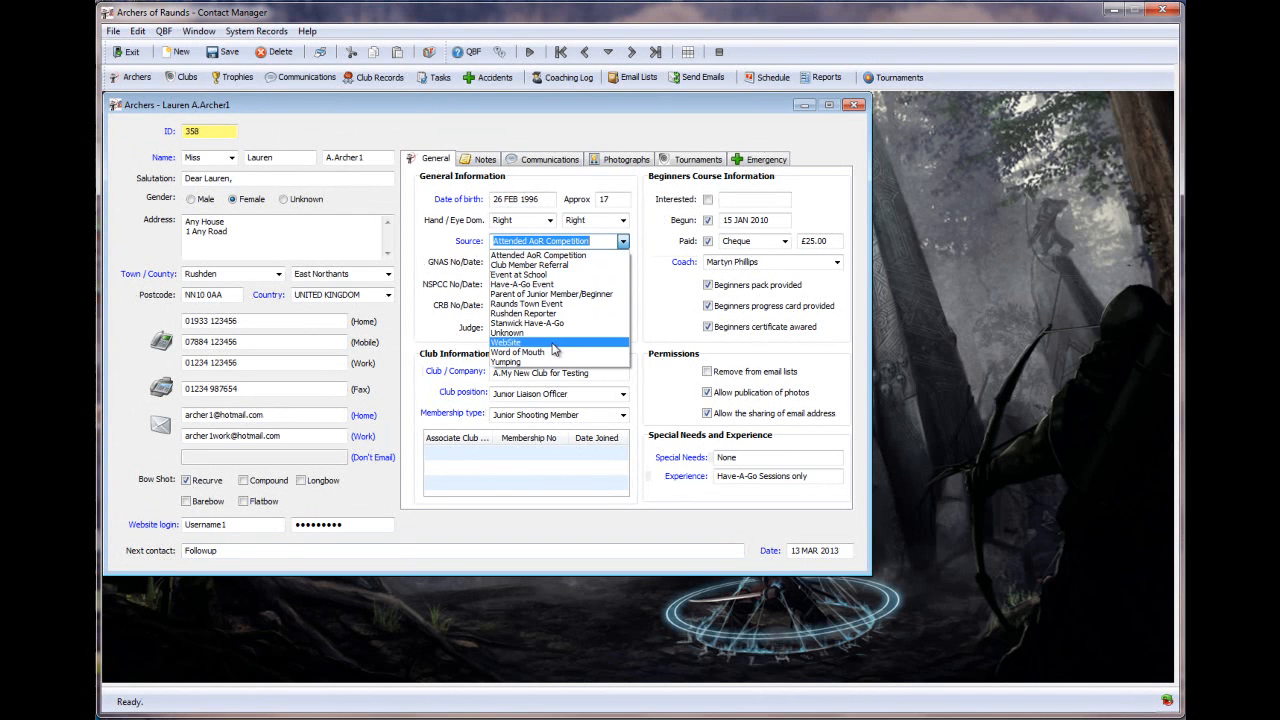
click(598, 241)
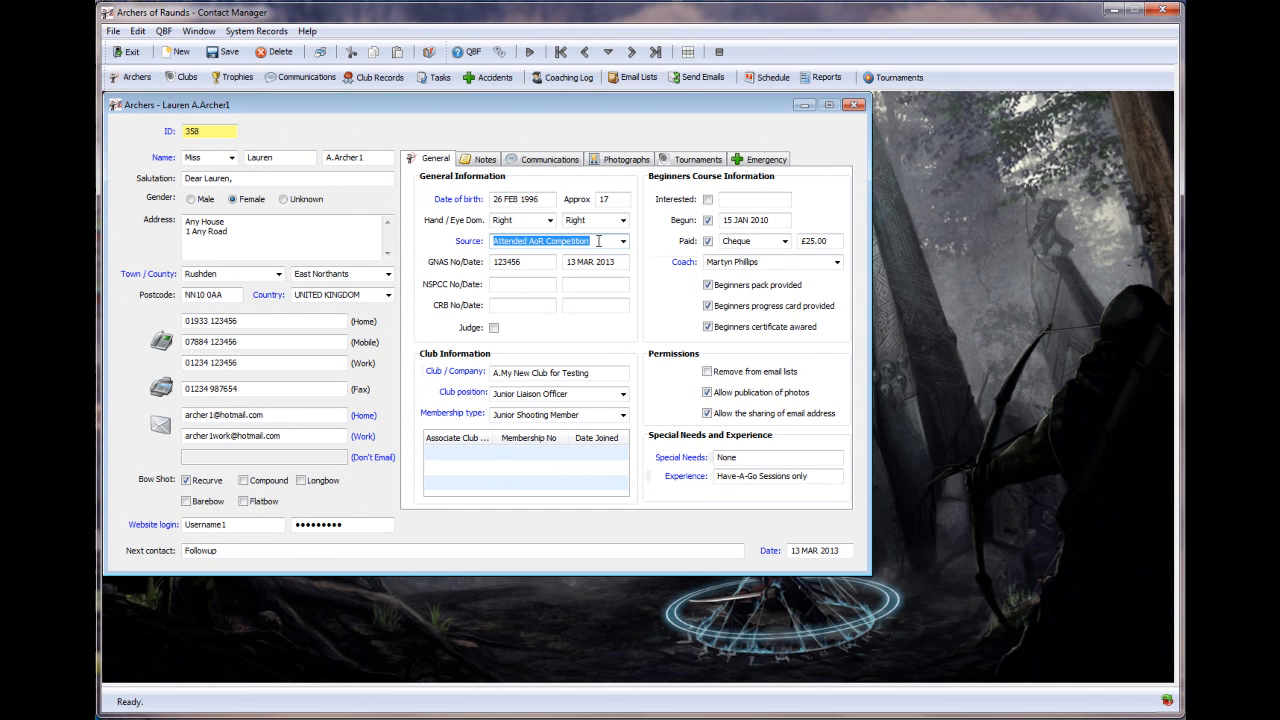
click(469, 241)
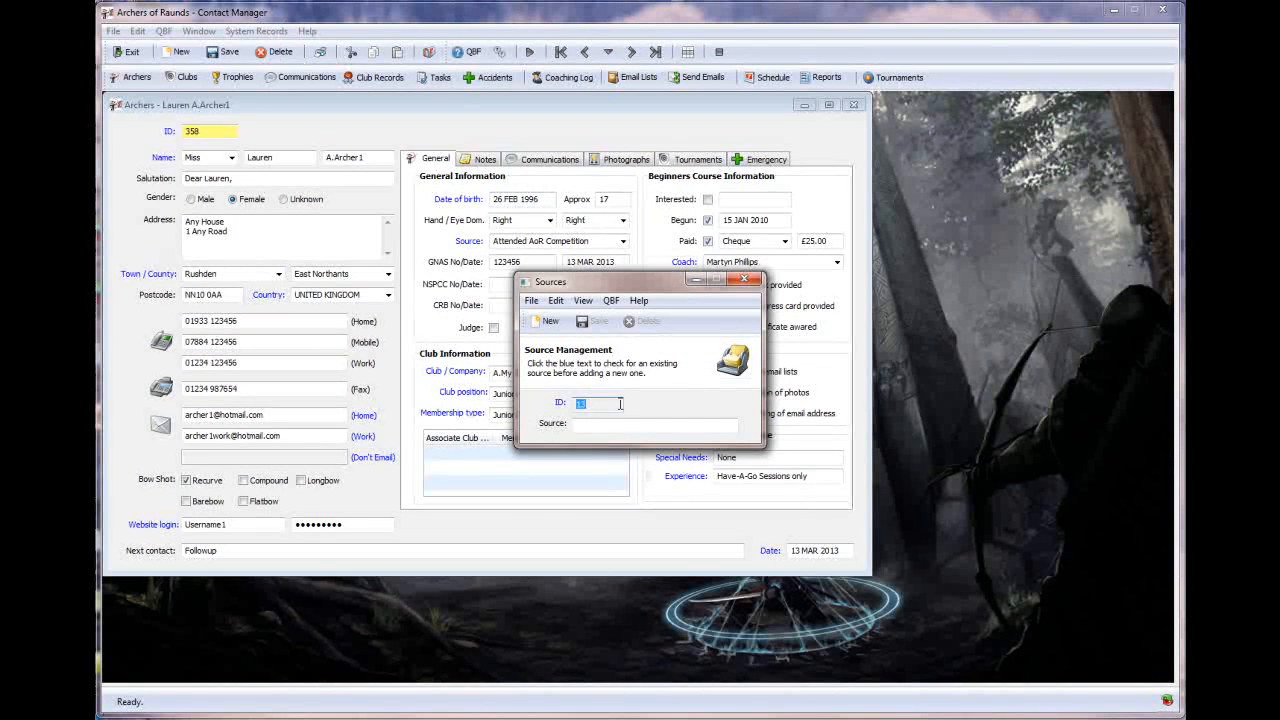
click(744, 279)
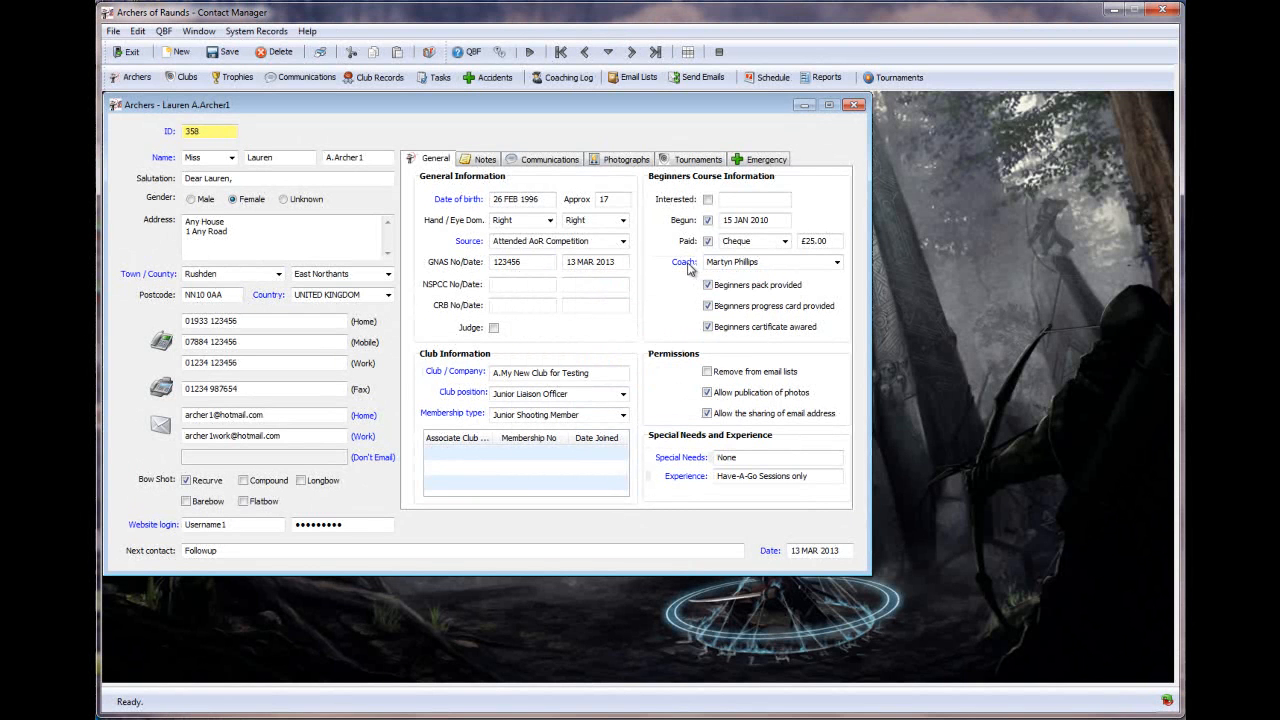
click(622, 243)
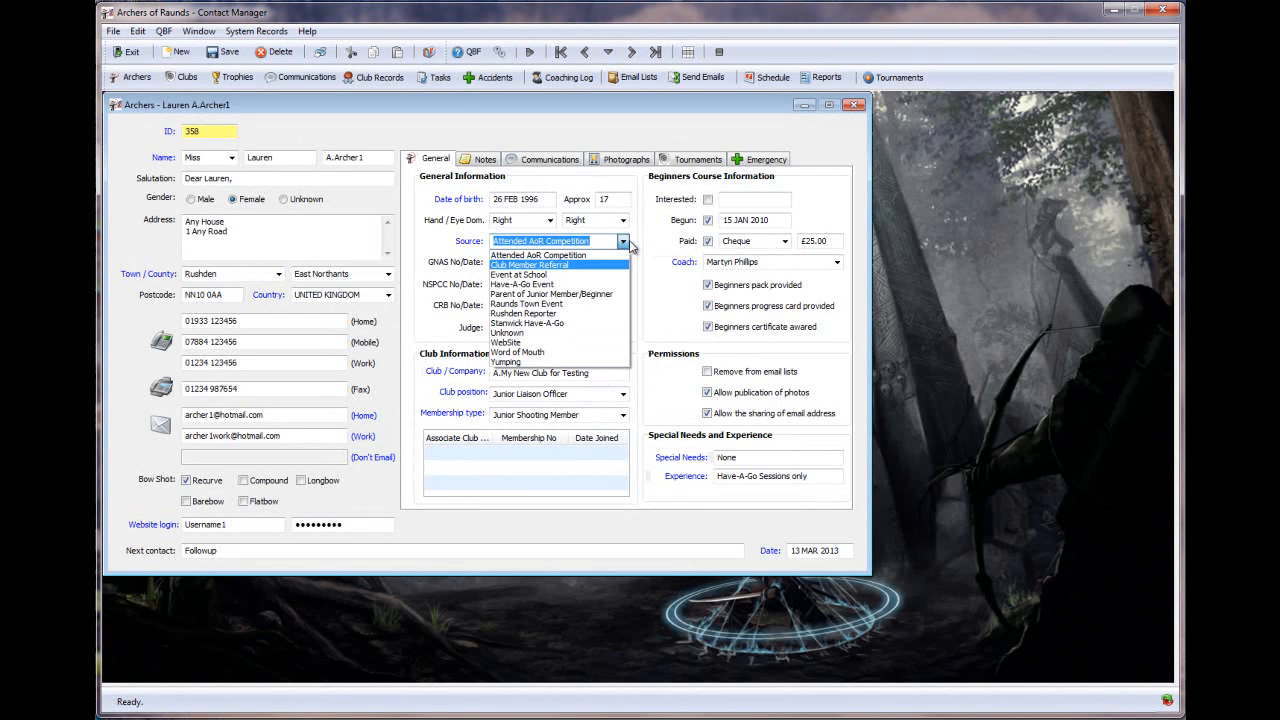
click(623, 244)
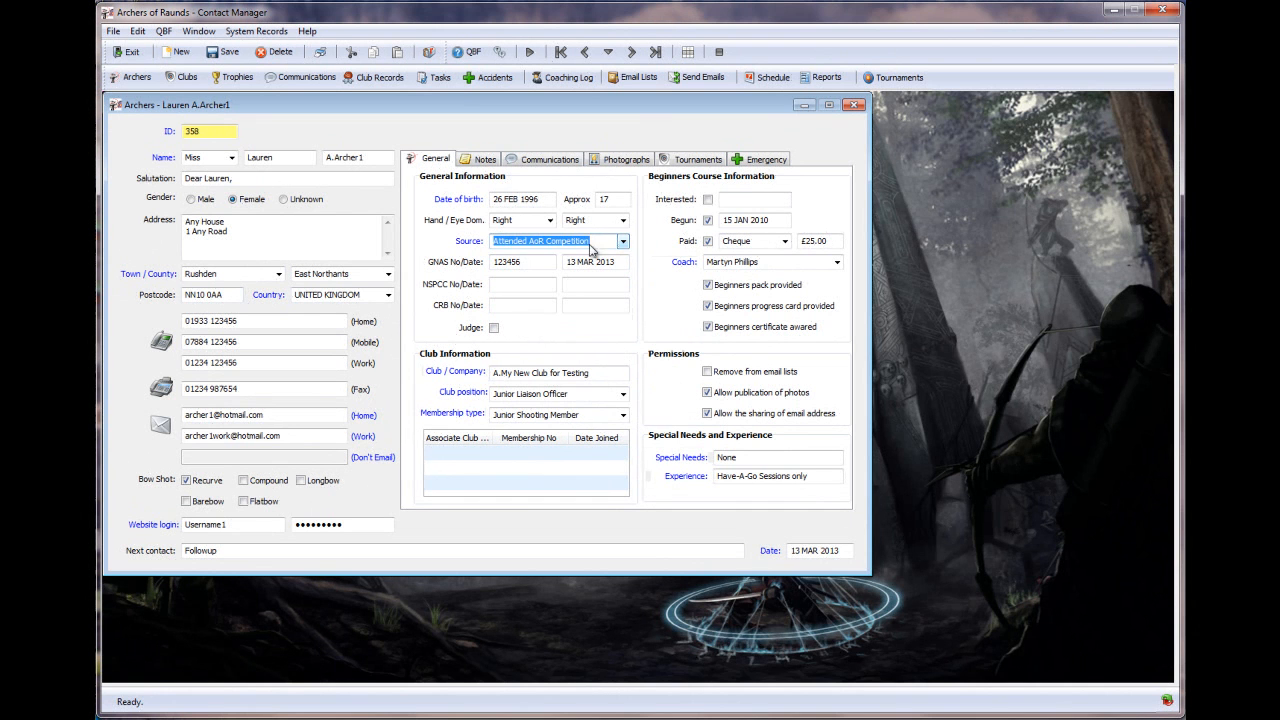
click(519, 262)
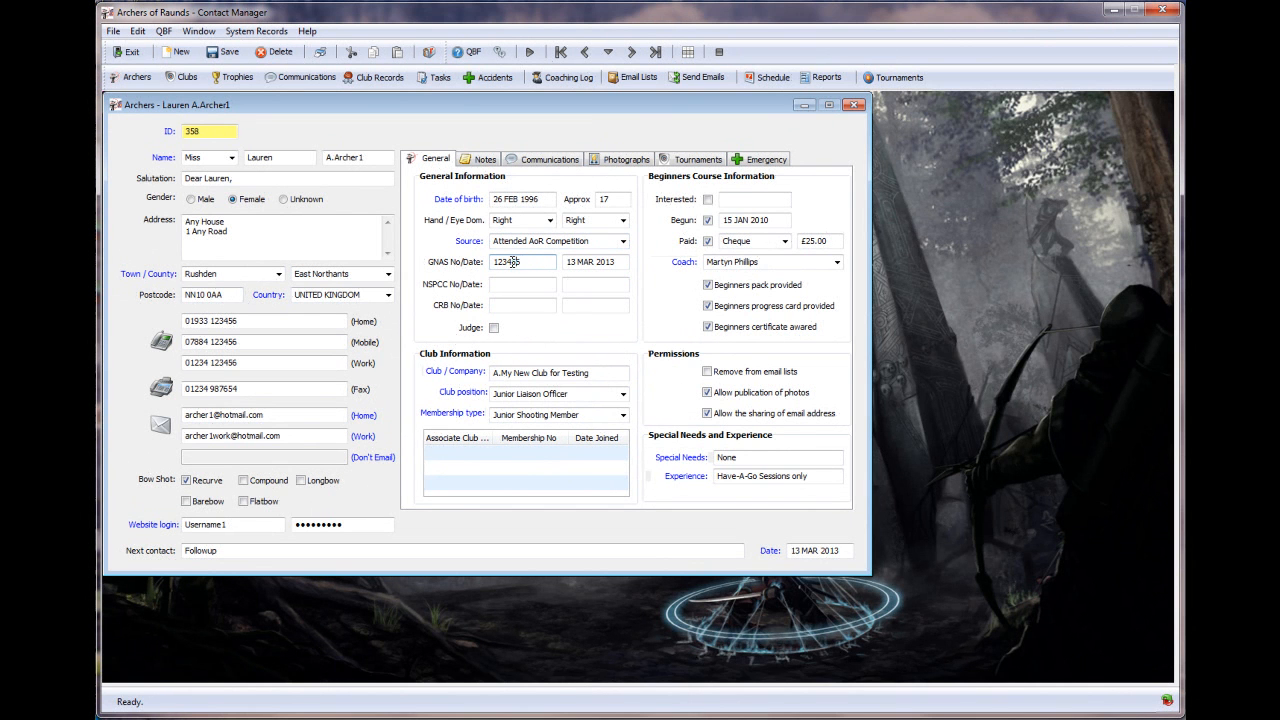
double_click(519, 262)
drag(619, 261, 562, 262)
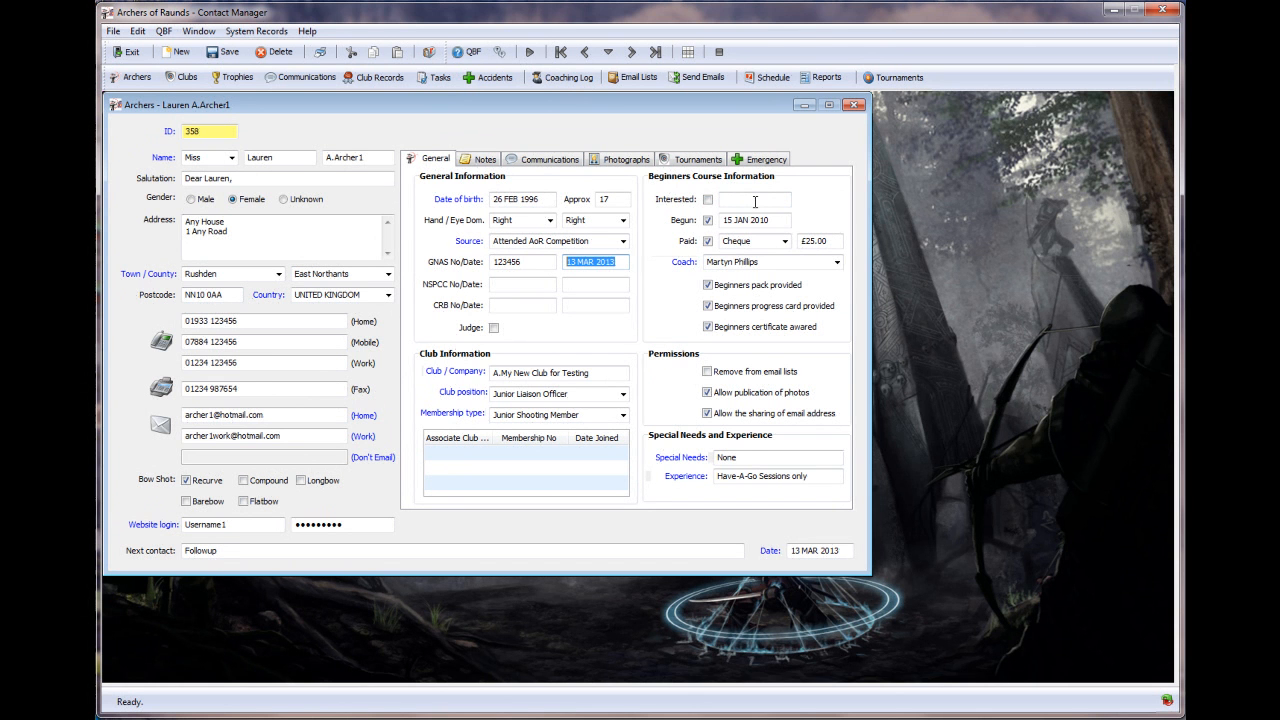
- Select the course Begun date 15 JAN 2010, then view the archer's empty Notes page
drag(774, 220, 719, 224)
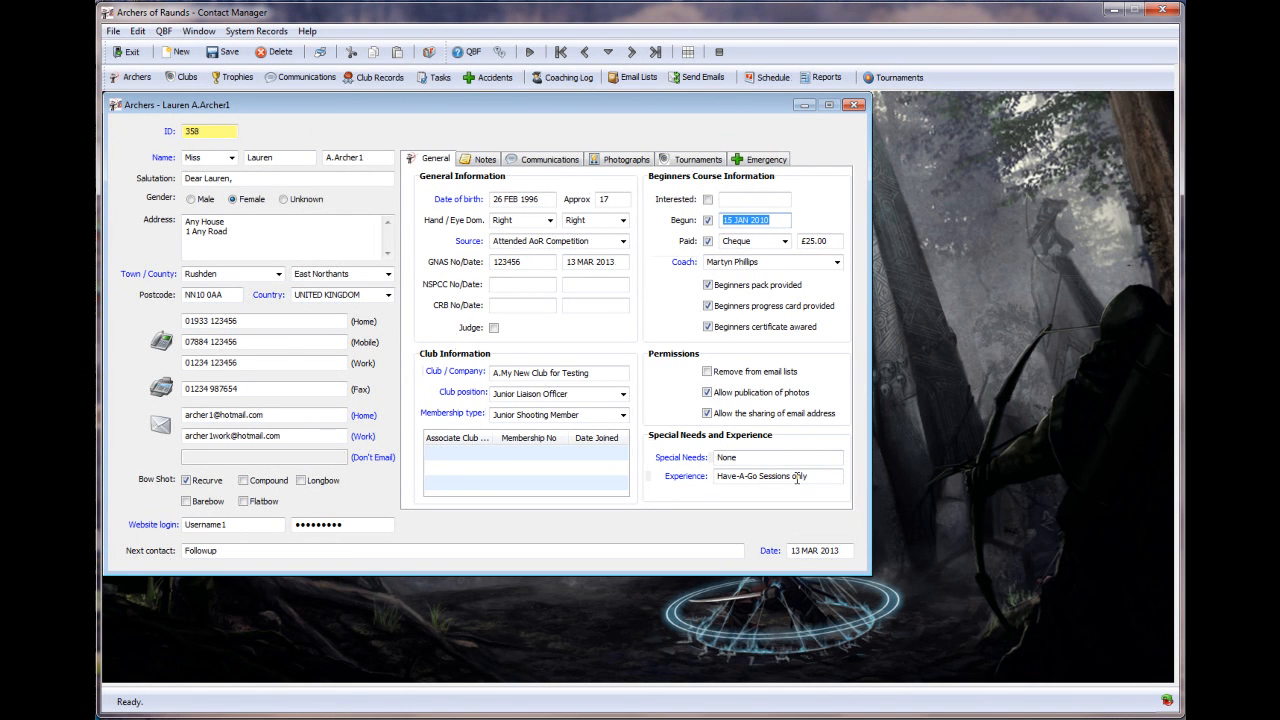
click(478, 162)
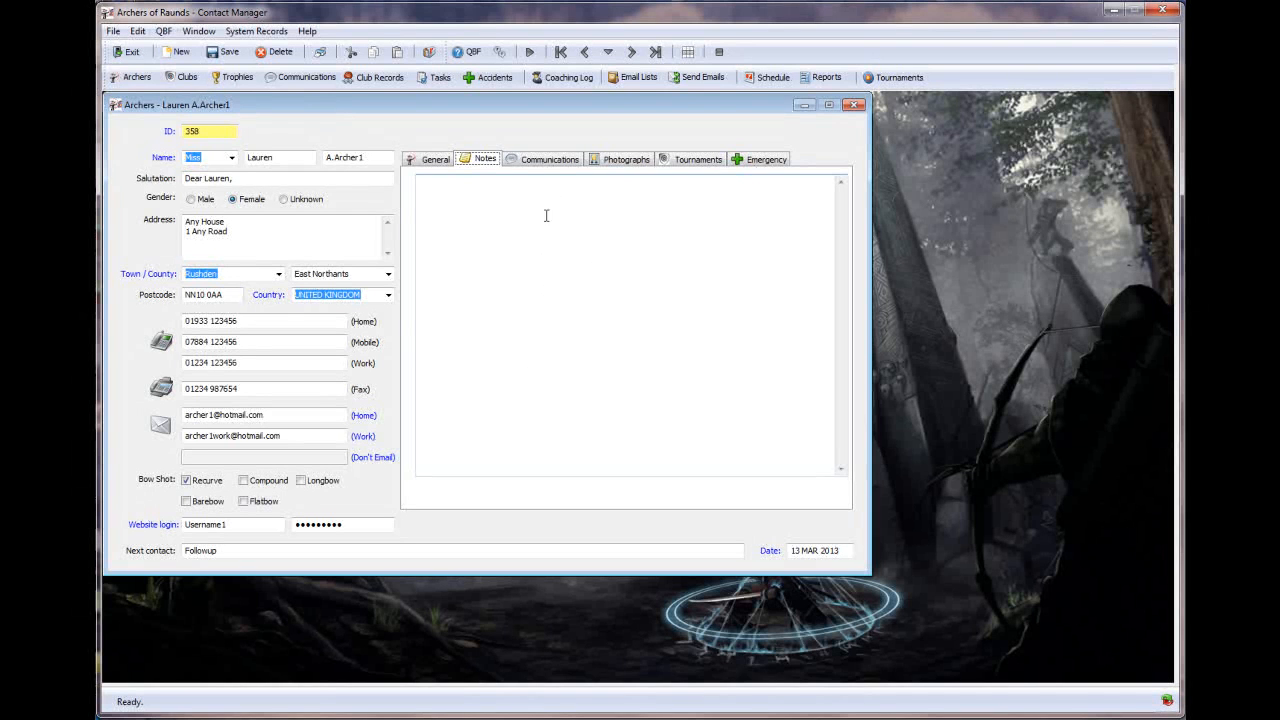
- Show the archer's communications, listing the three 13 MAR 2013 emails
click(551, 160)
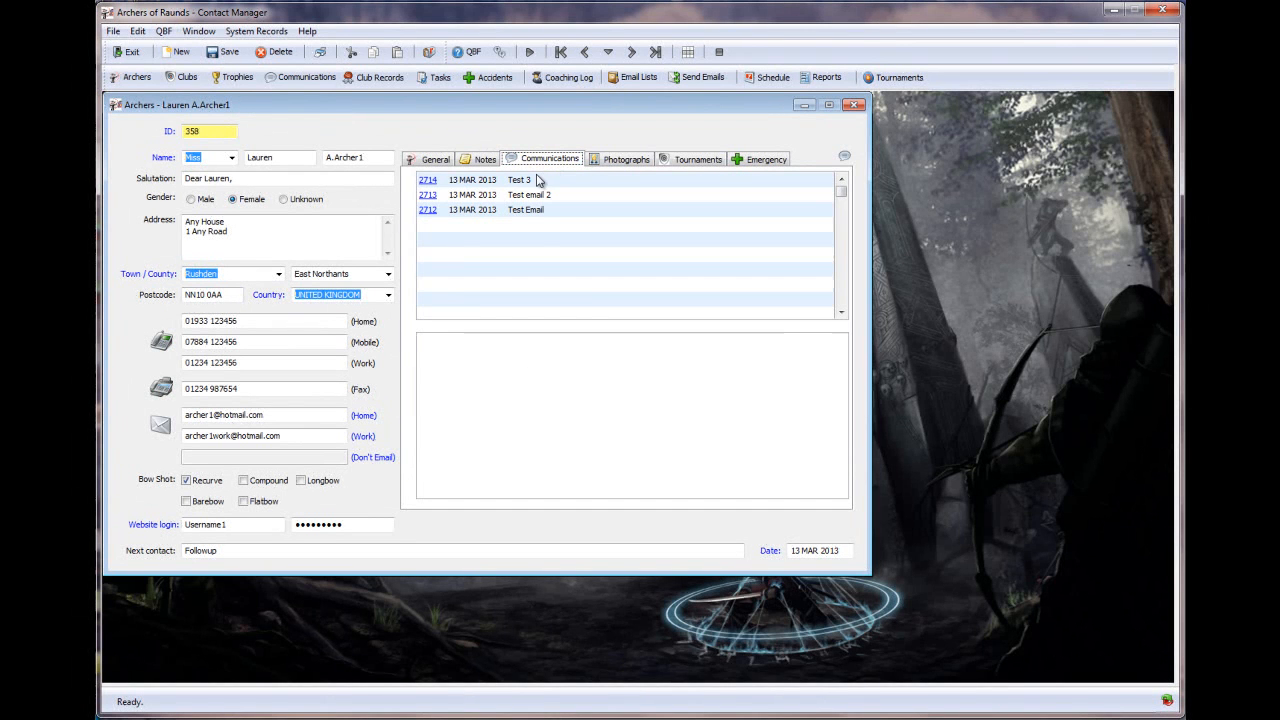
- Preview the Test 3, Test email 2 and Test Email messages, then show the archer's photographs
click(538, 181)
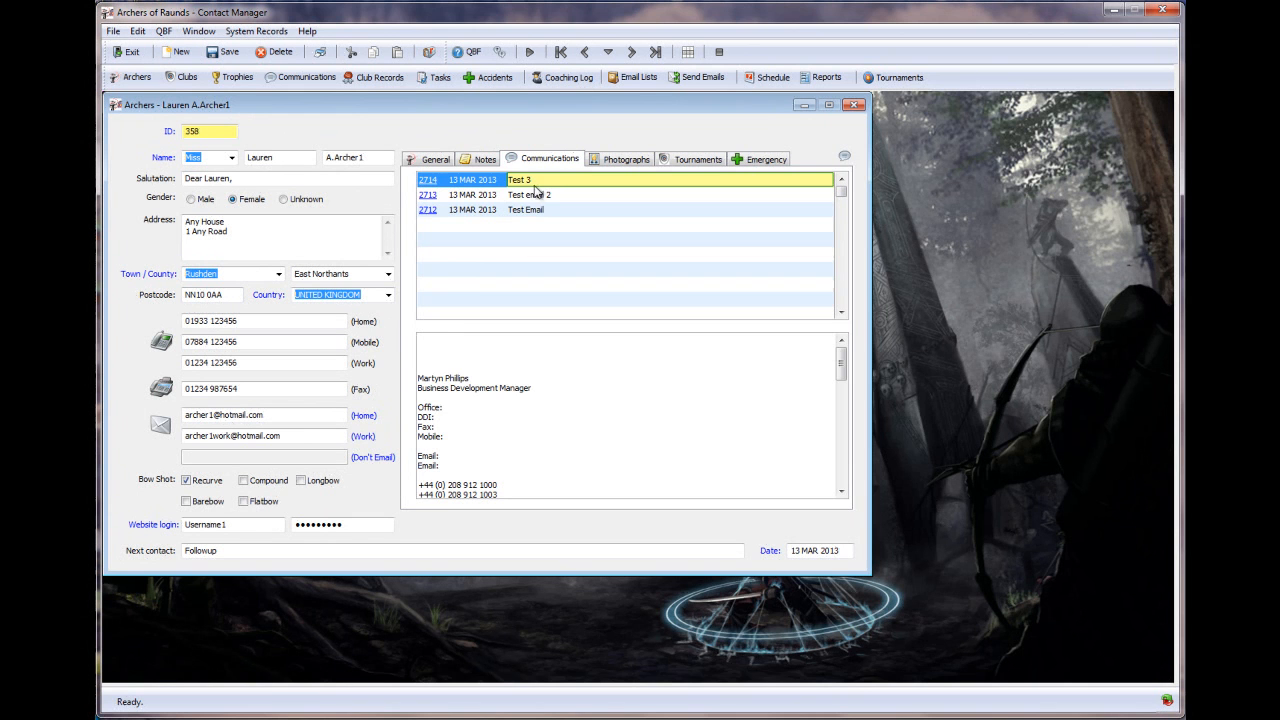
click(535, 198)
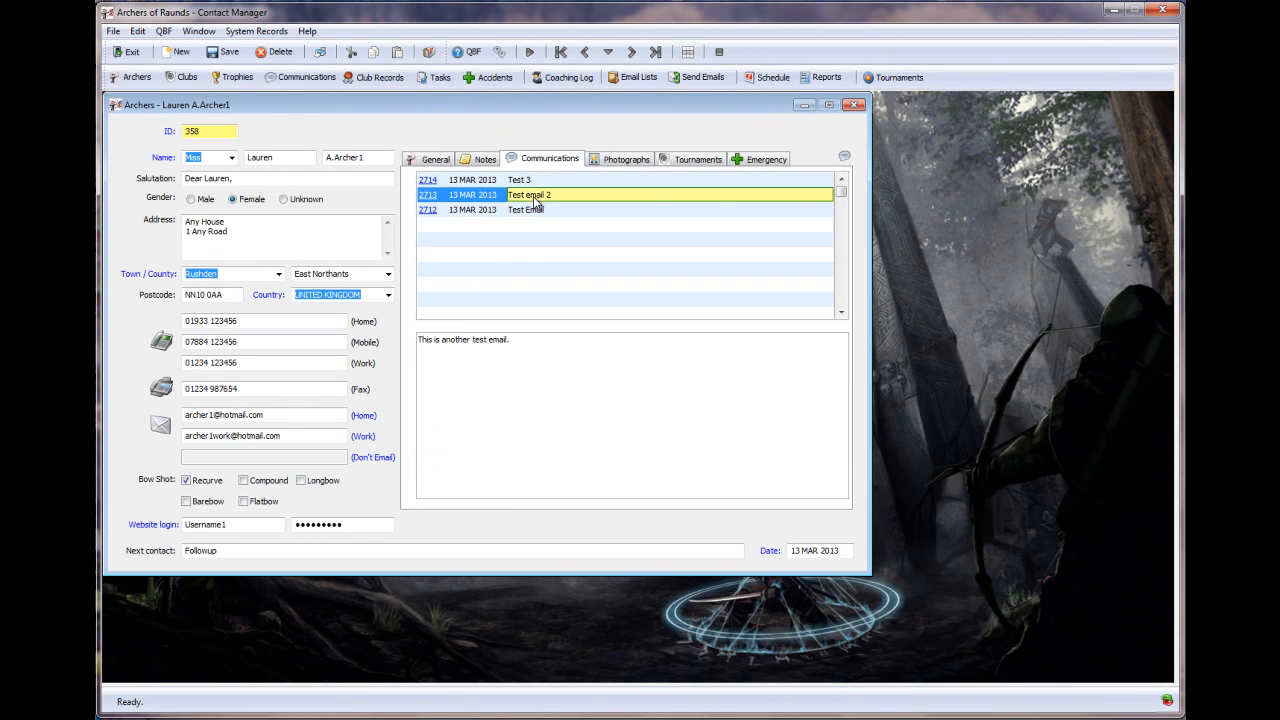
click(519, 211)
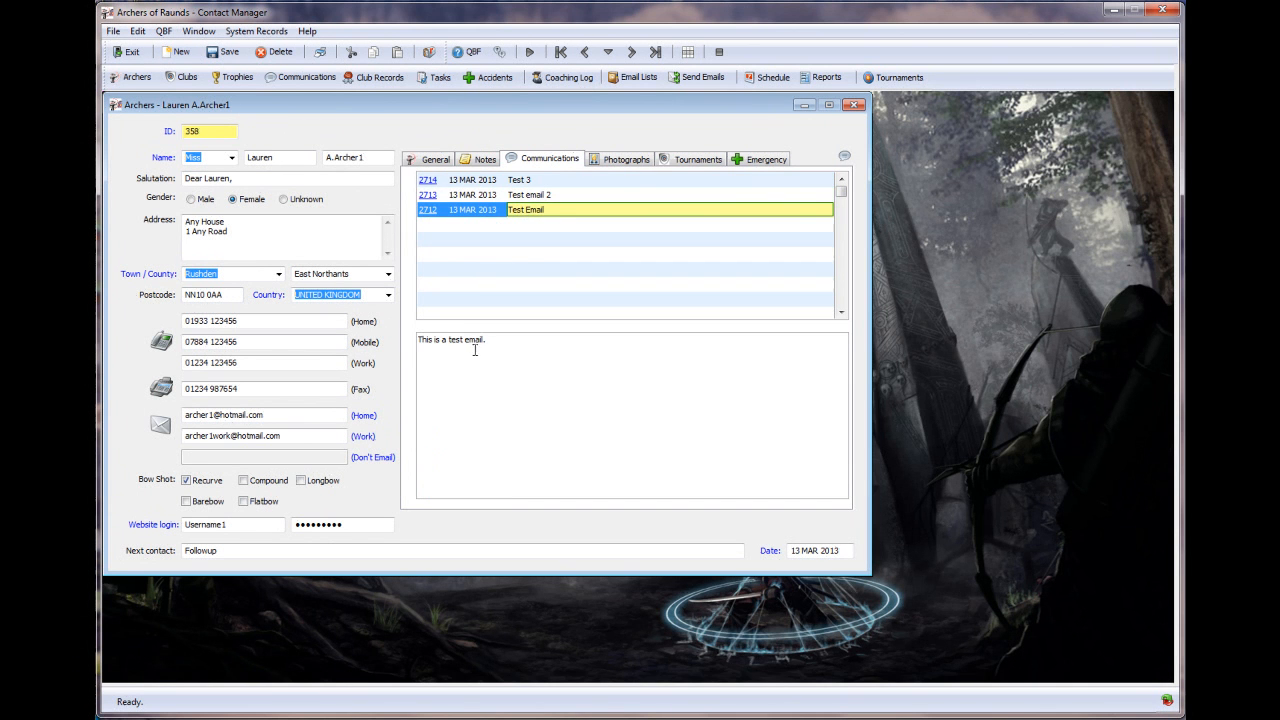
click(538, 195)
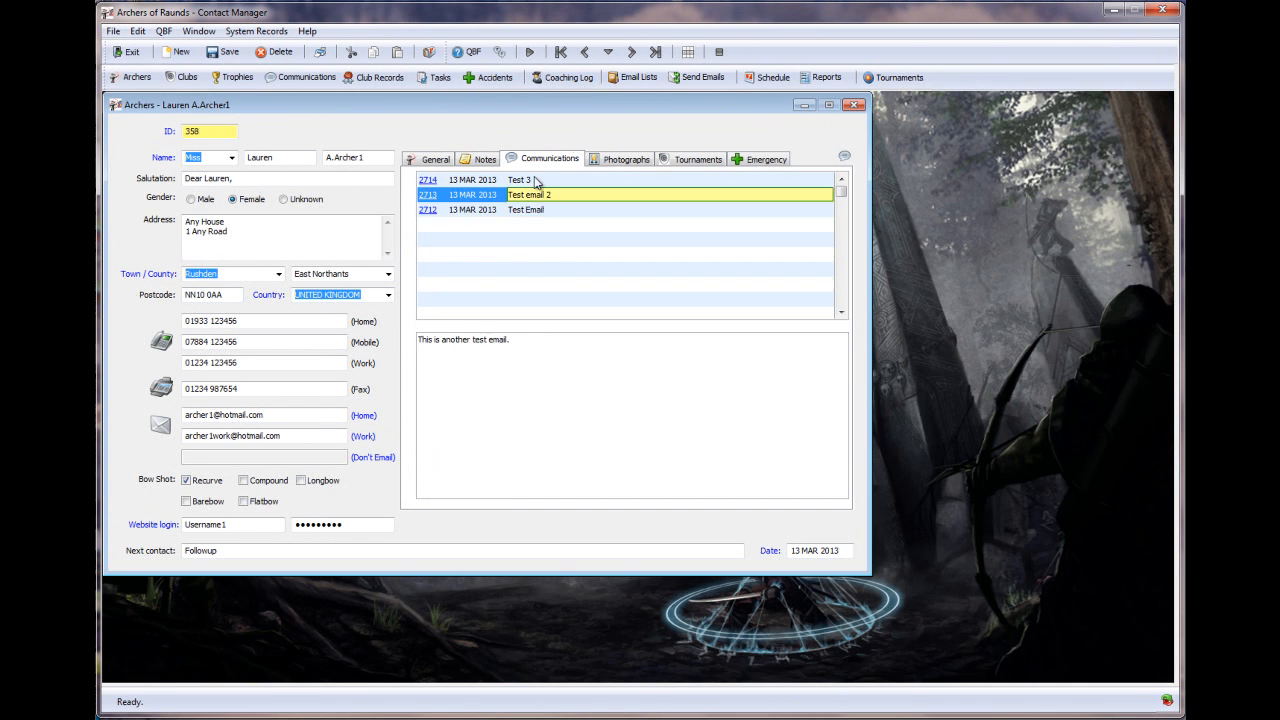
click(533, 182)
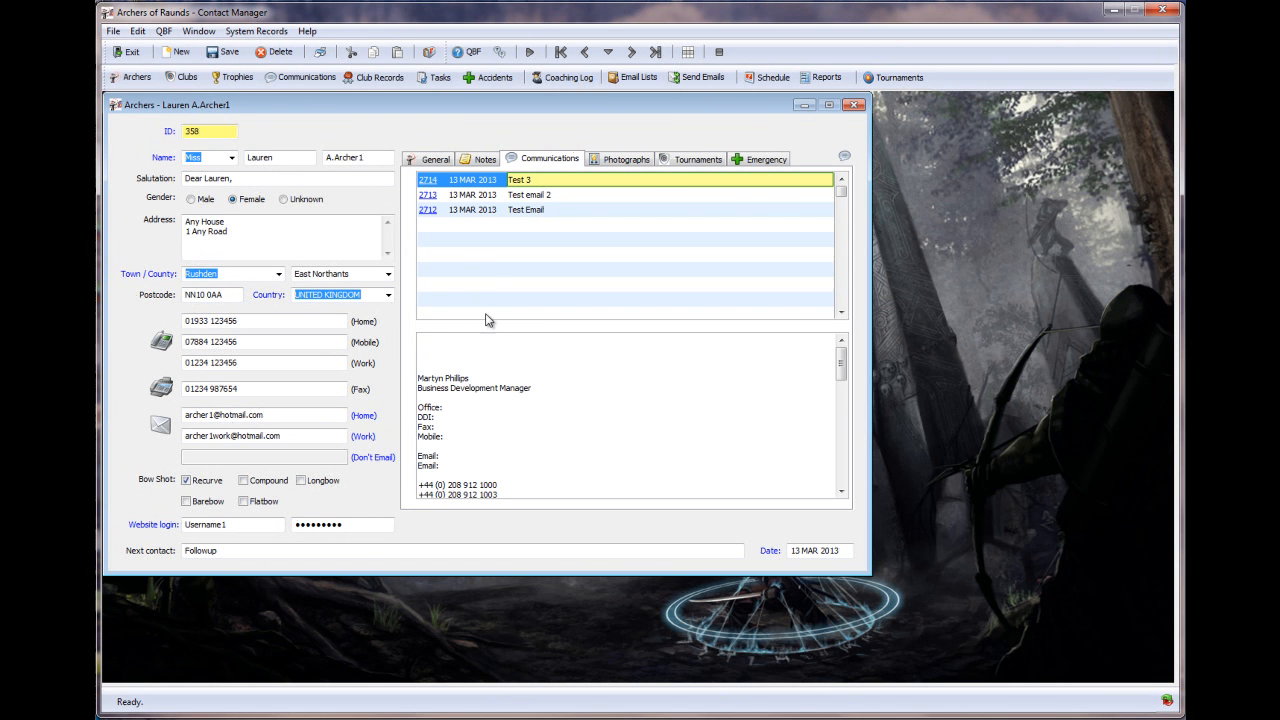
click(621, 164)
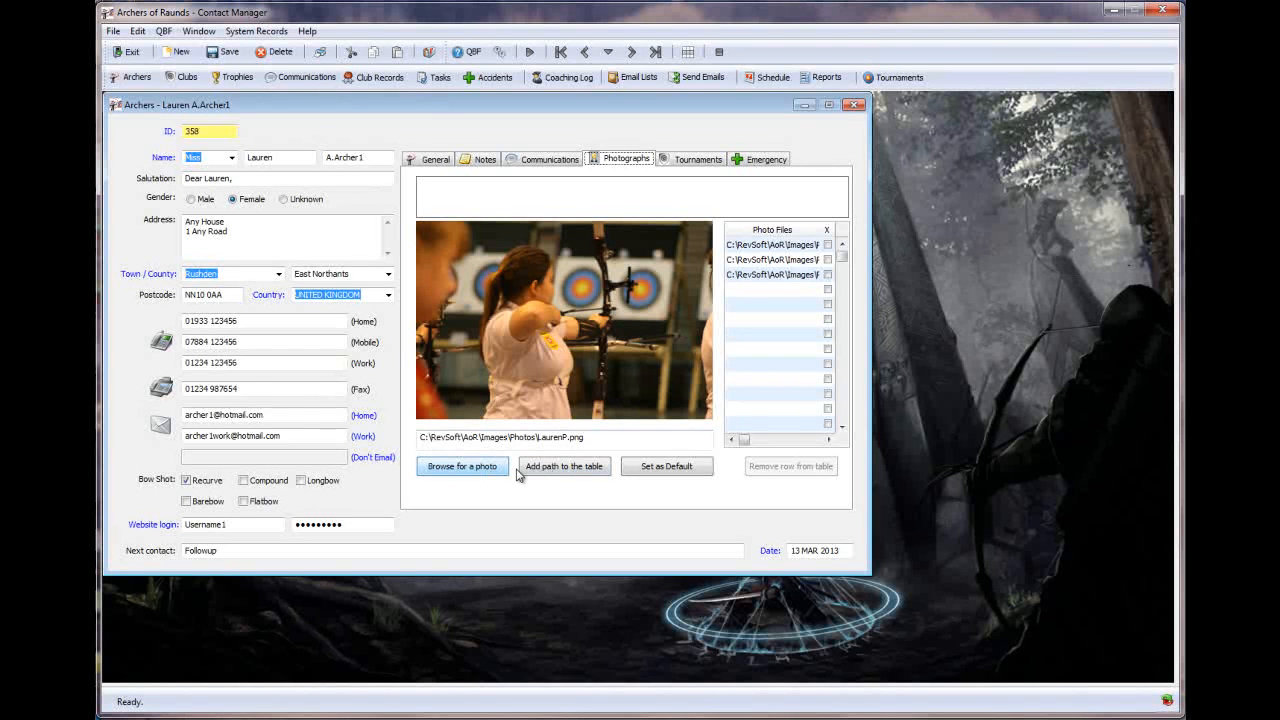
- Preview each of the three stored photos in turn, then show the tournament entries
click(772, 249)
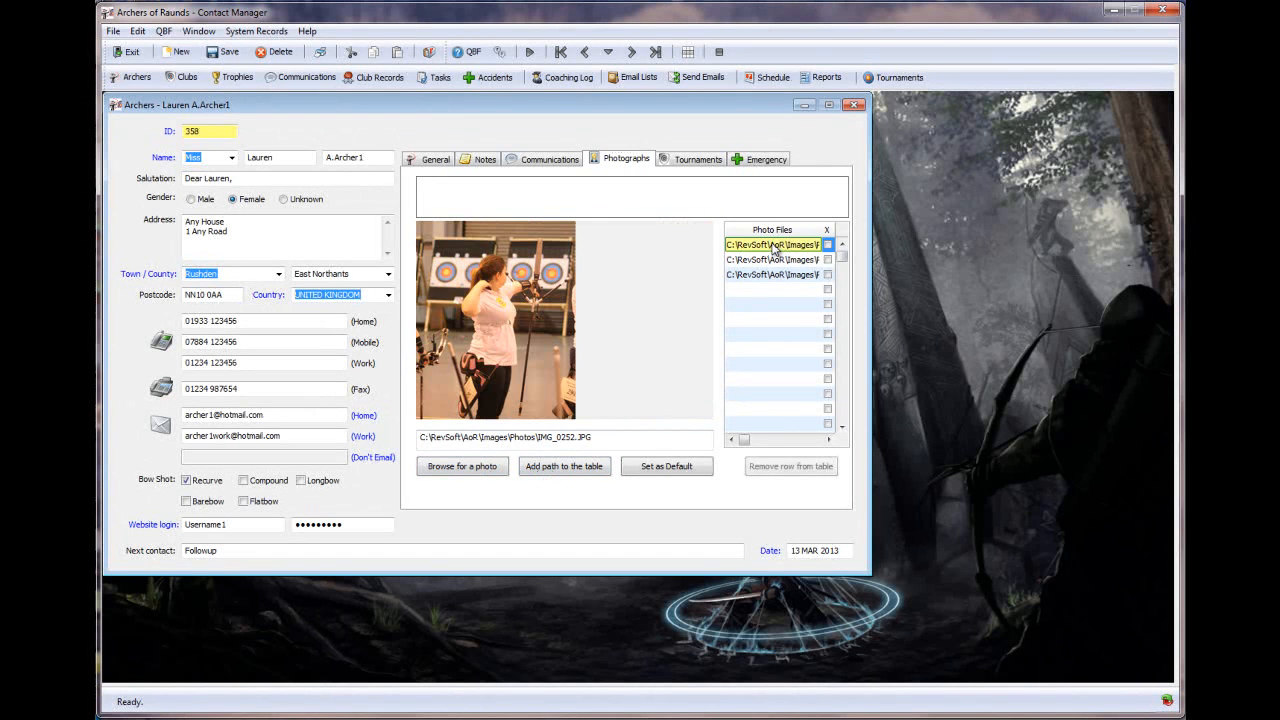
click(774, 260)
click(773, 275)
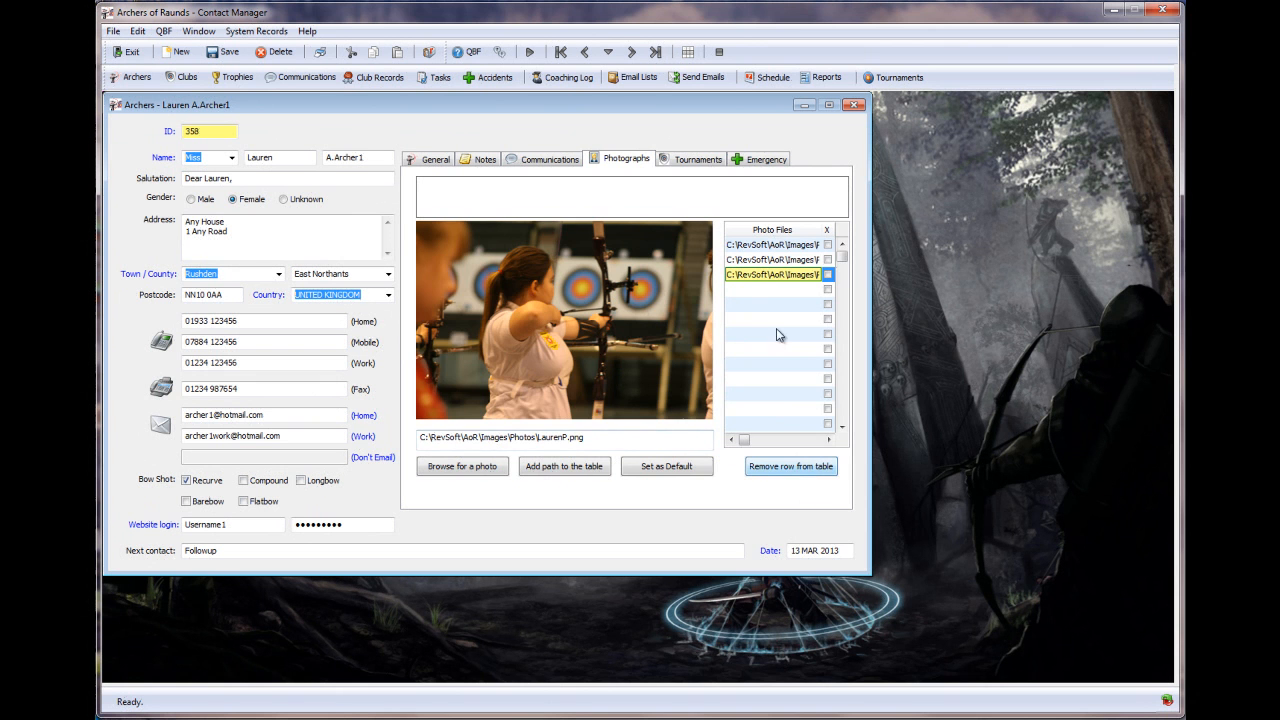
click(700, 160)
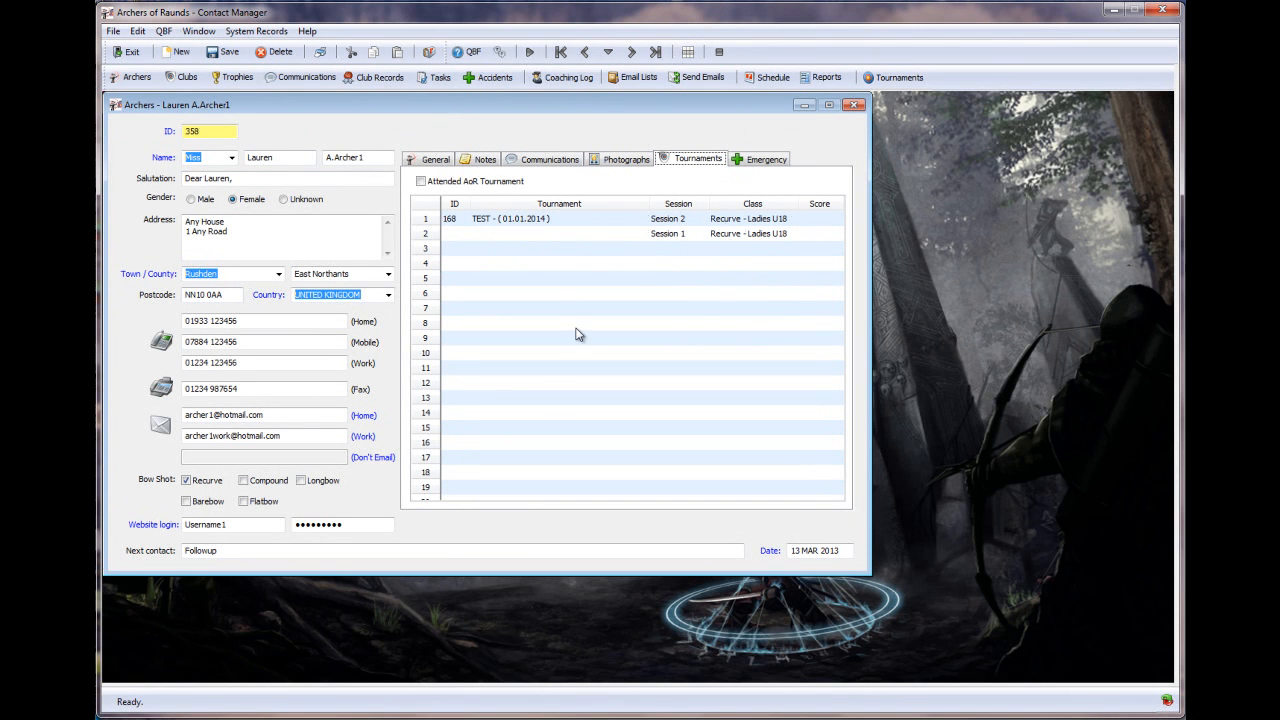
- Show the archer's emergency contacts, doctor and health details
click(767, 161)
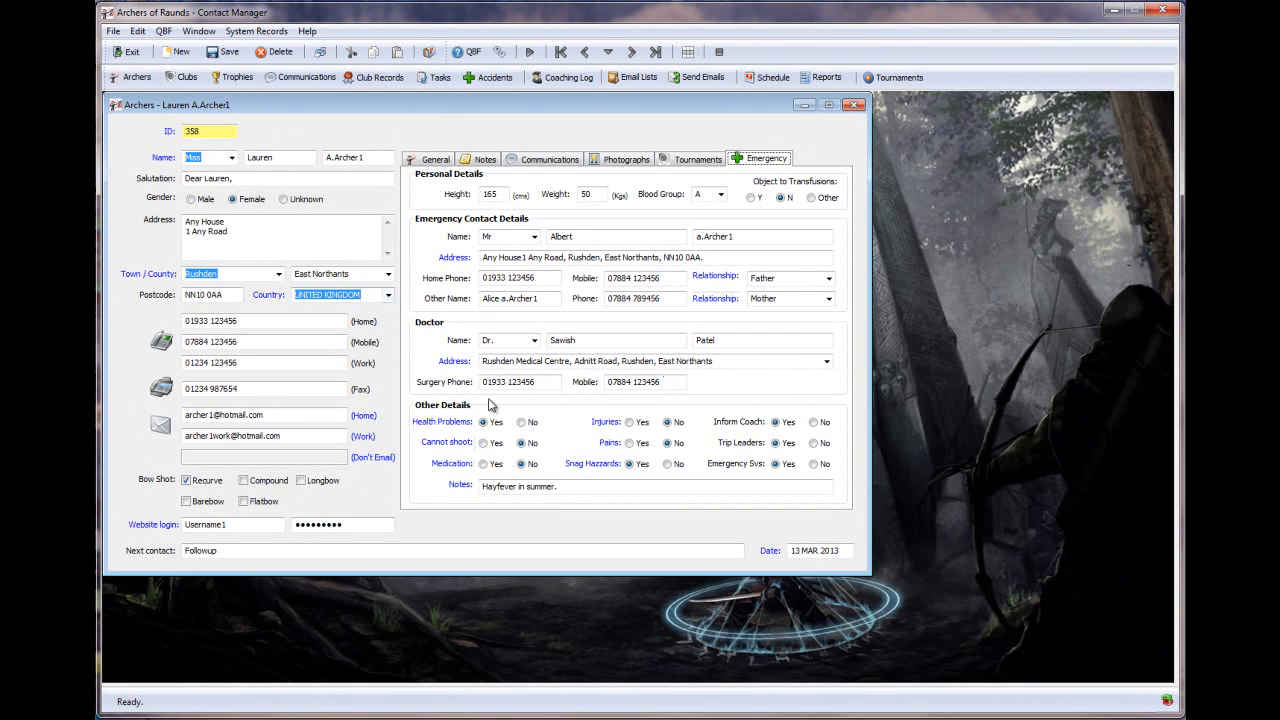
- Review the health problems details, then open the snagging hazards showing long hair and ear piercing
click(439, 424)
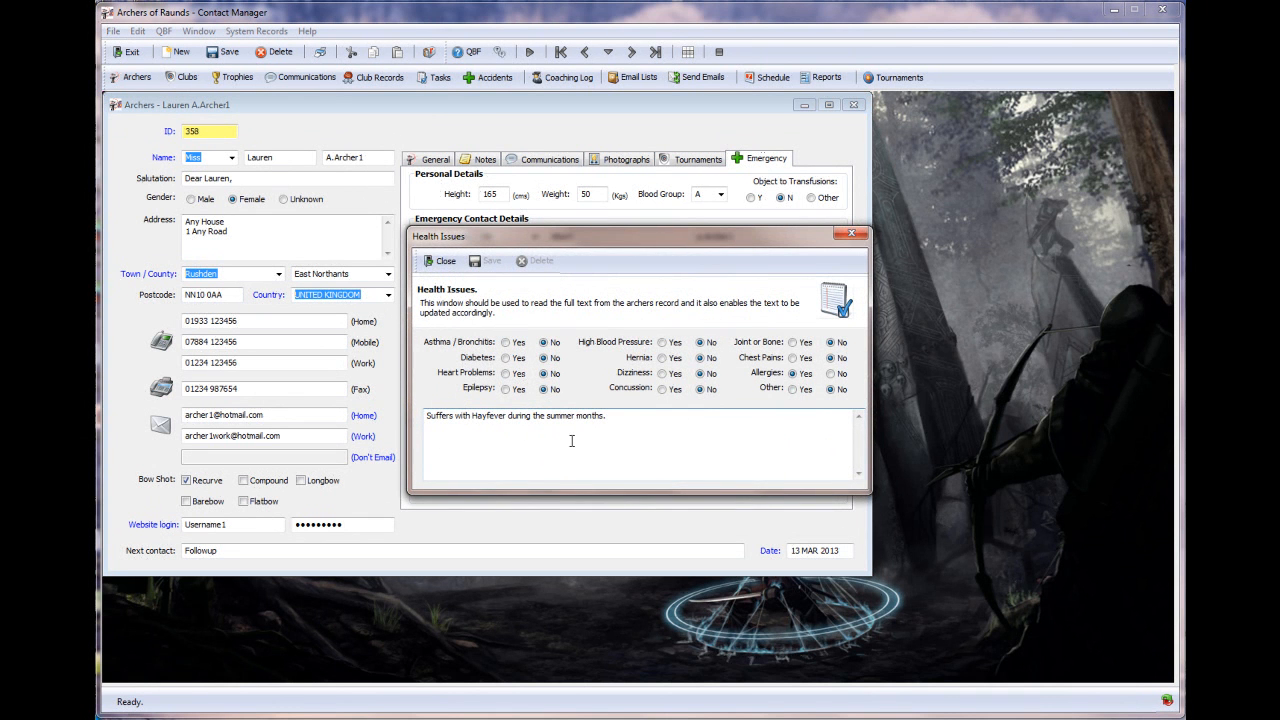
click(852, 236)
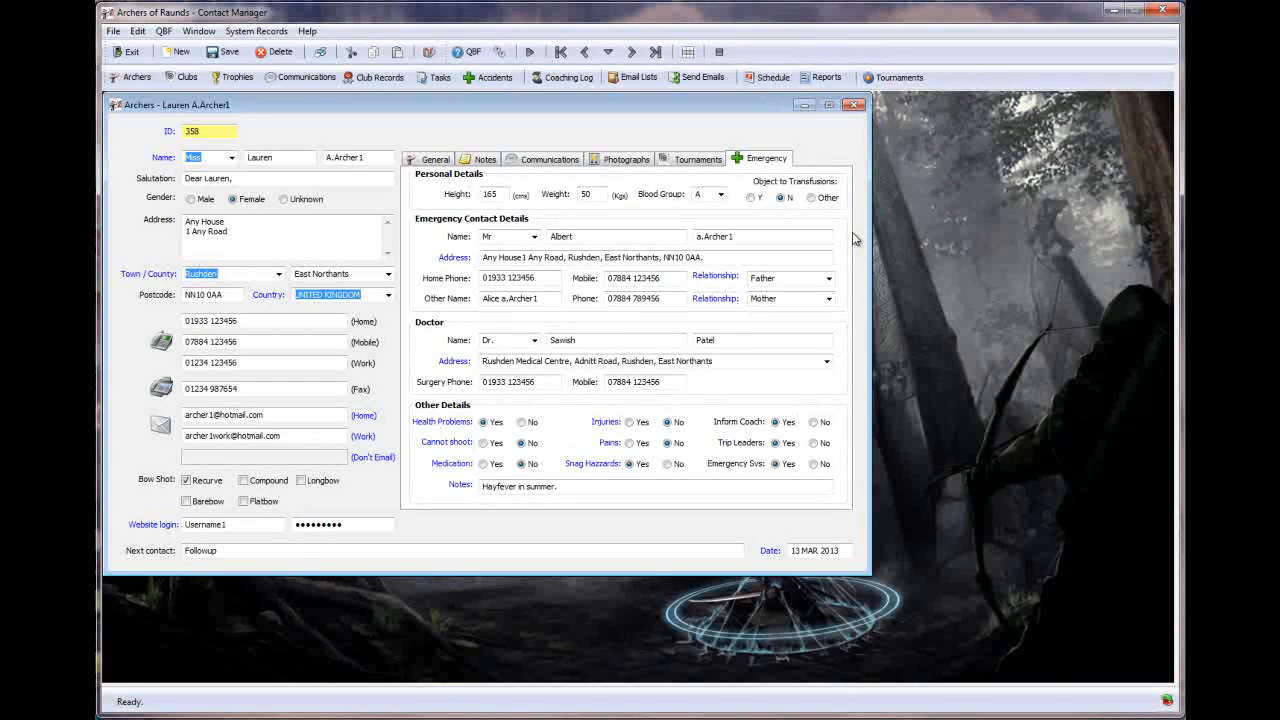
click(600, 466)
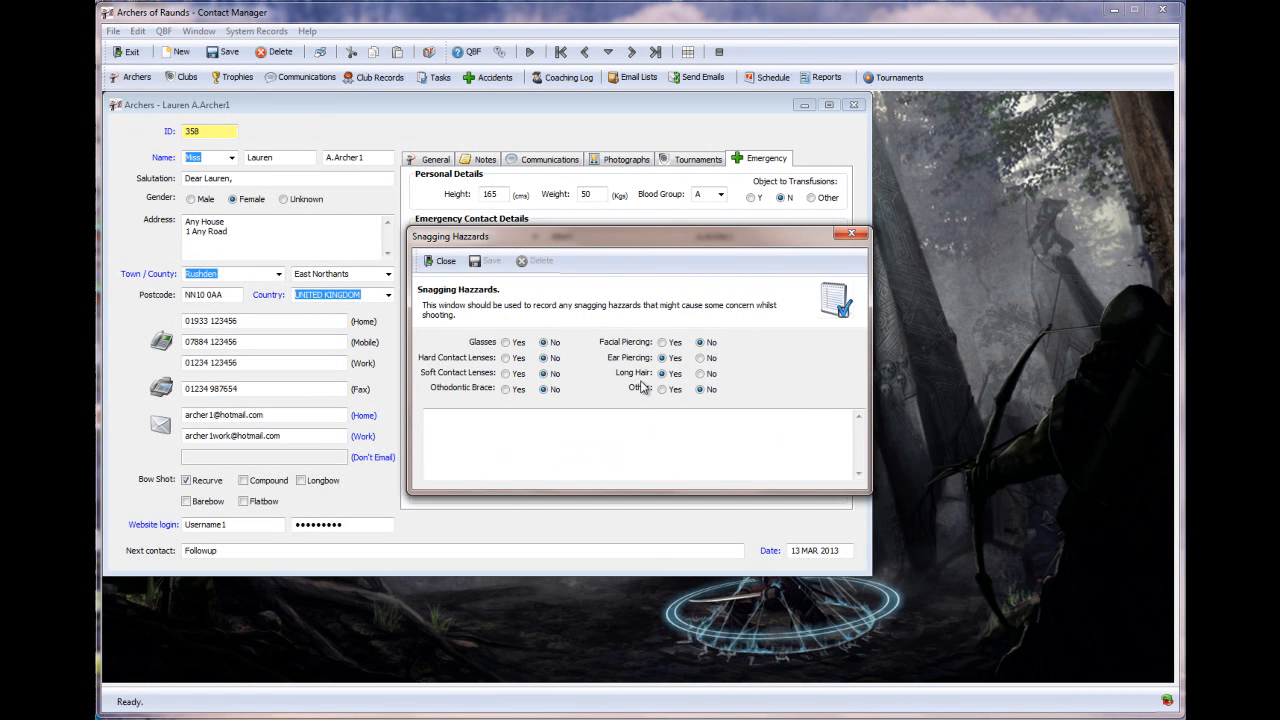
- Close the snagging hazards window and the archer record, answering the save prompt
click(851, 234)
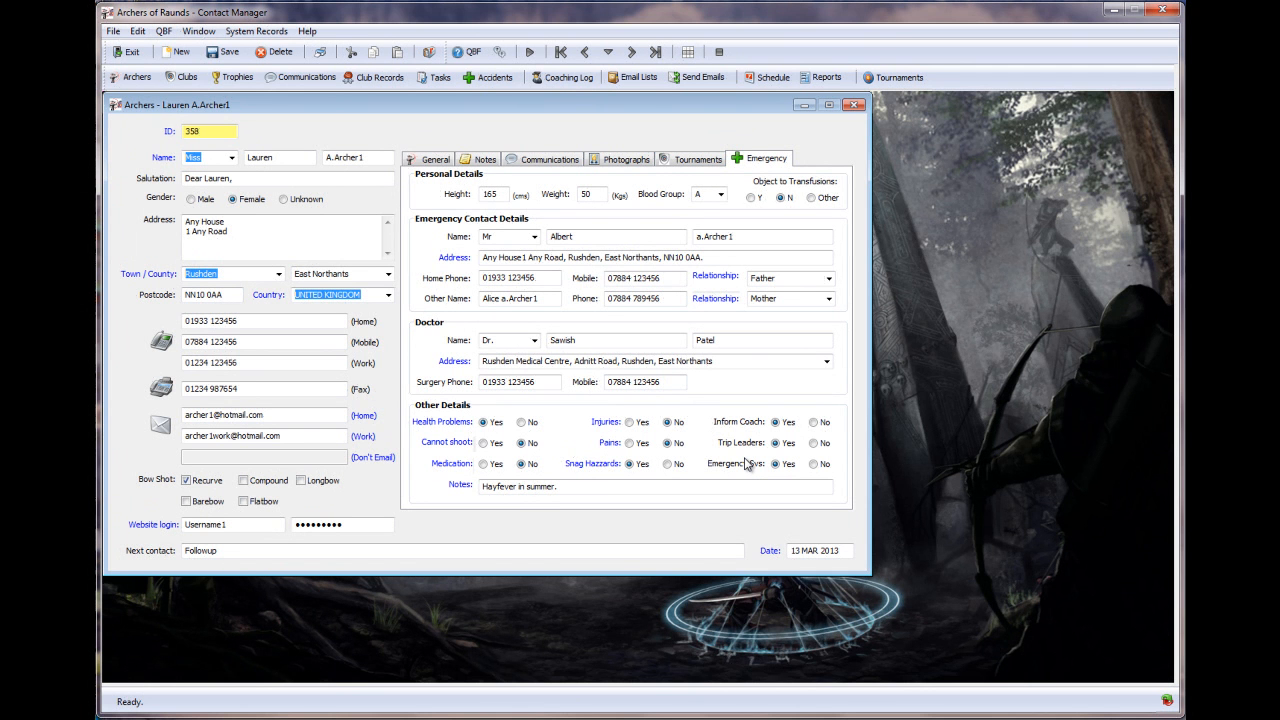
click(851, 105)
click(641, 389)
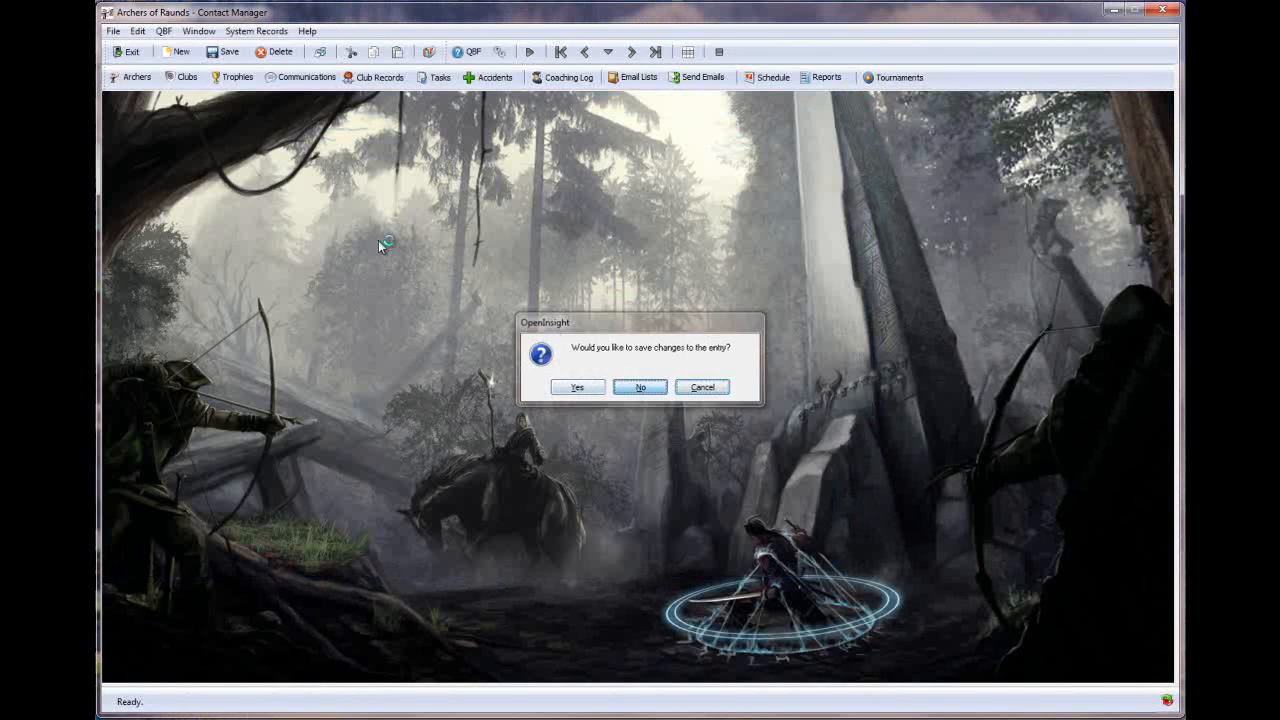
- Load club record 49, A.My New Club for Testing, and select its second club contact
click(185, 79)
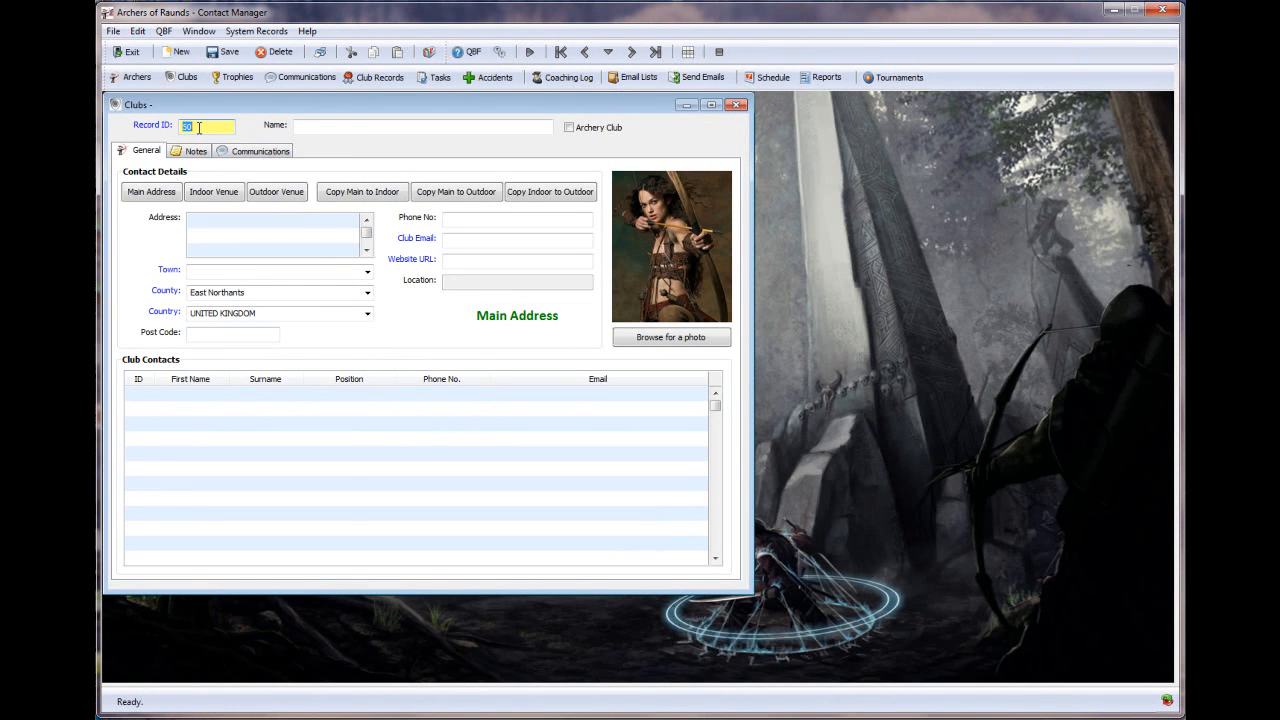
click(160, 127)
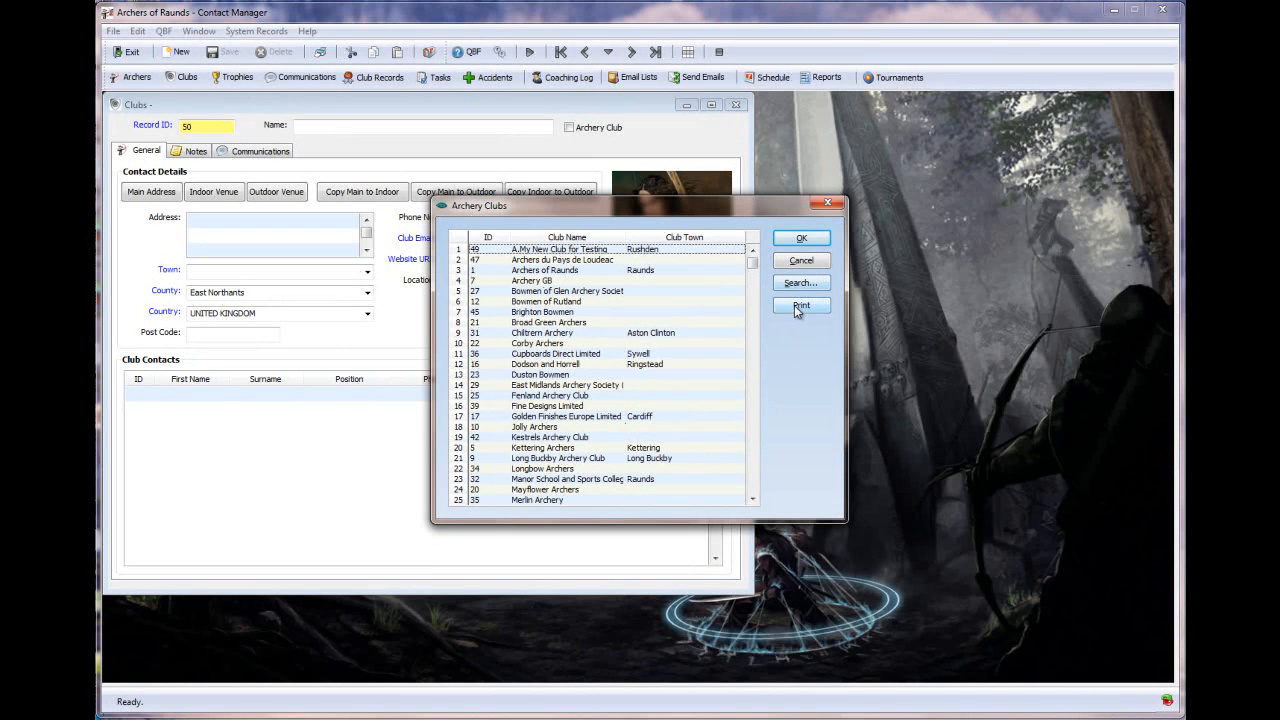
click(481, 252)
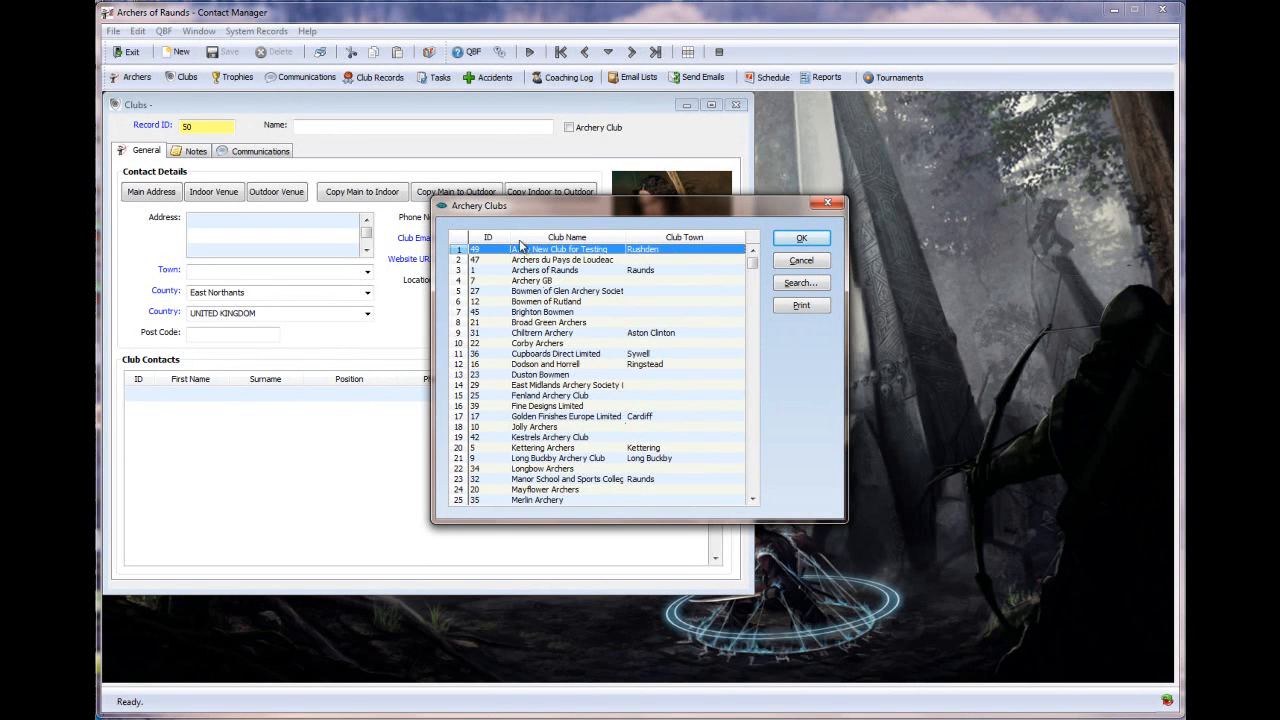
click(802, 240)
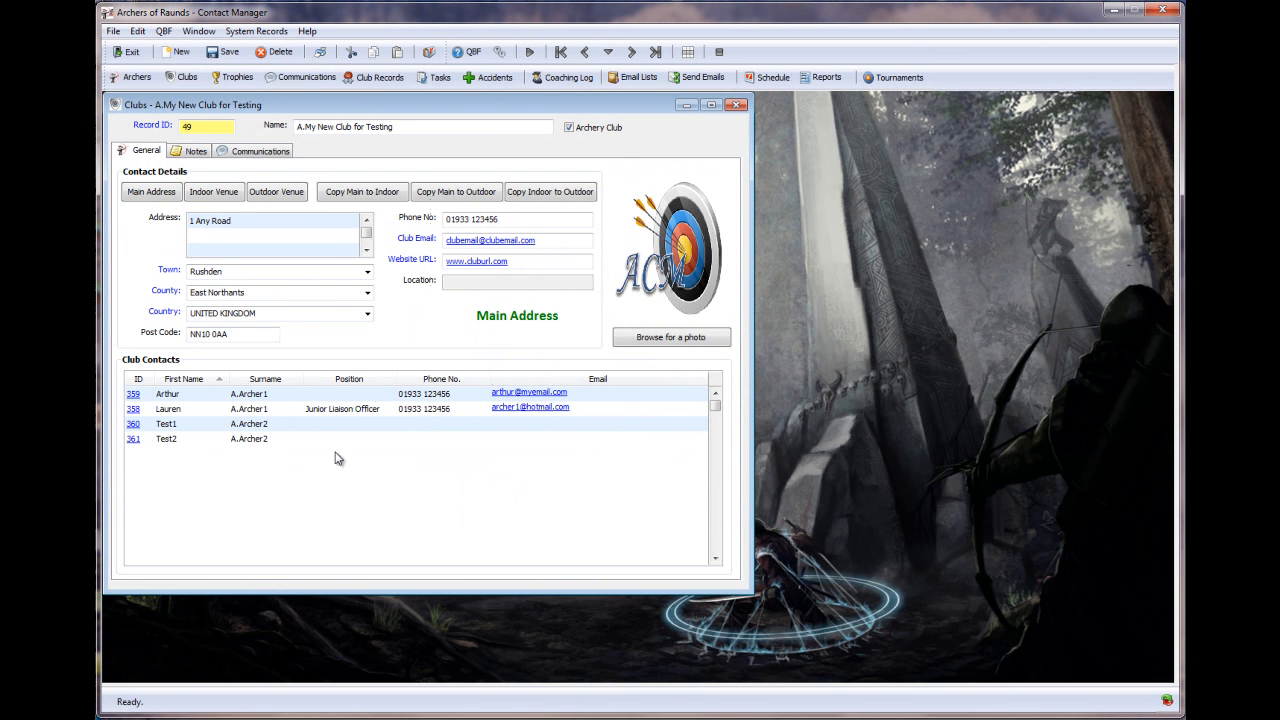
click(137, 409)
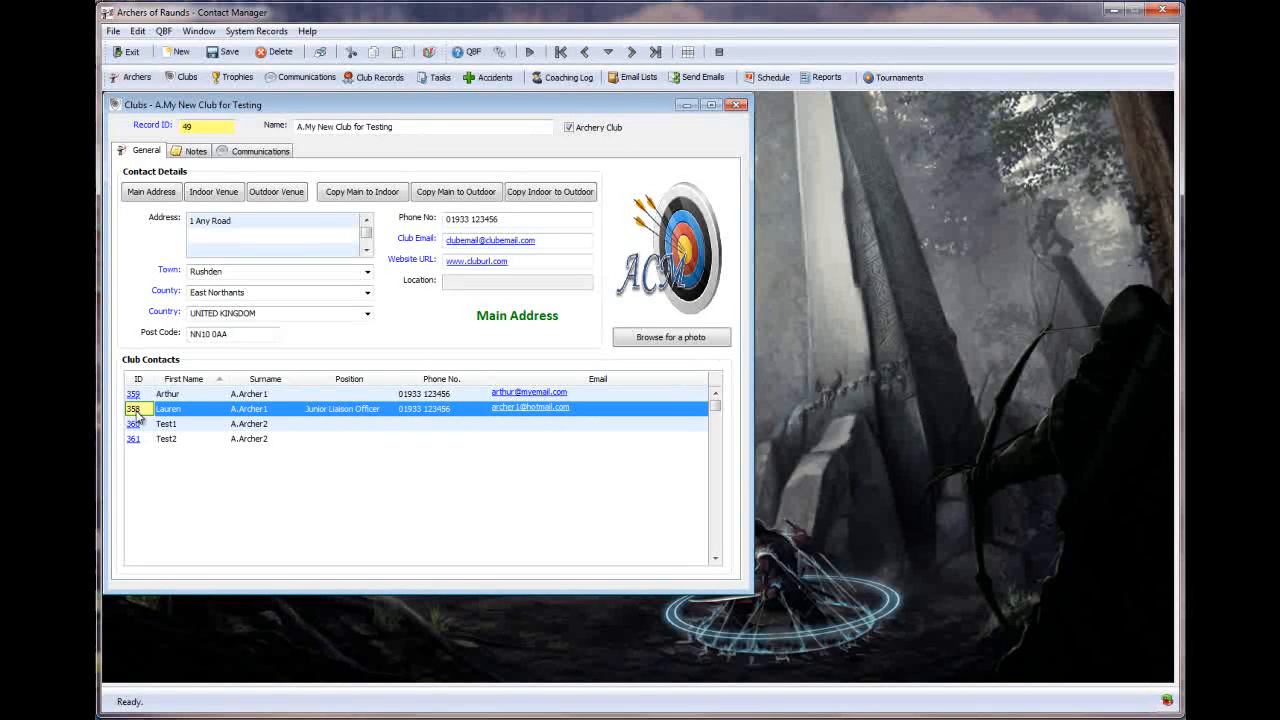
click(136, 416)
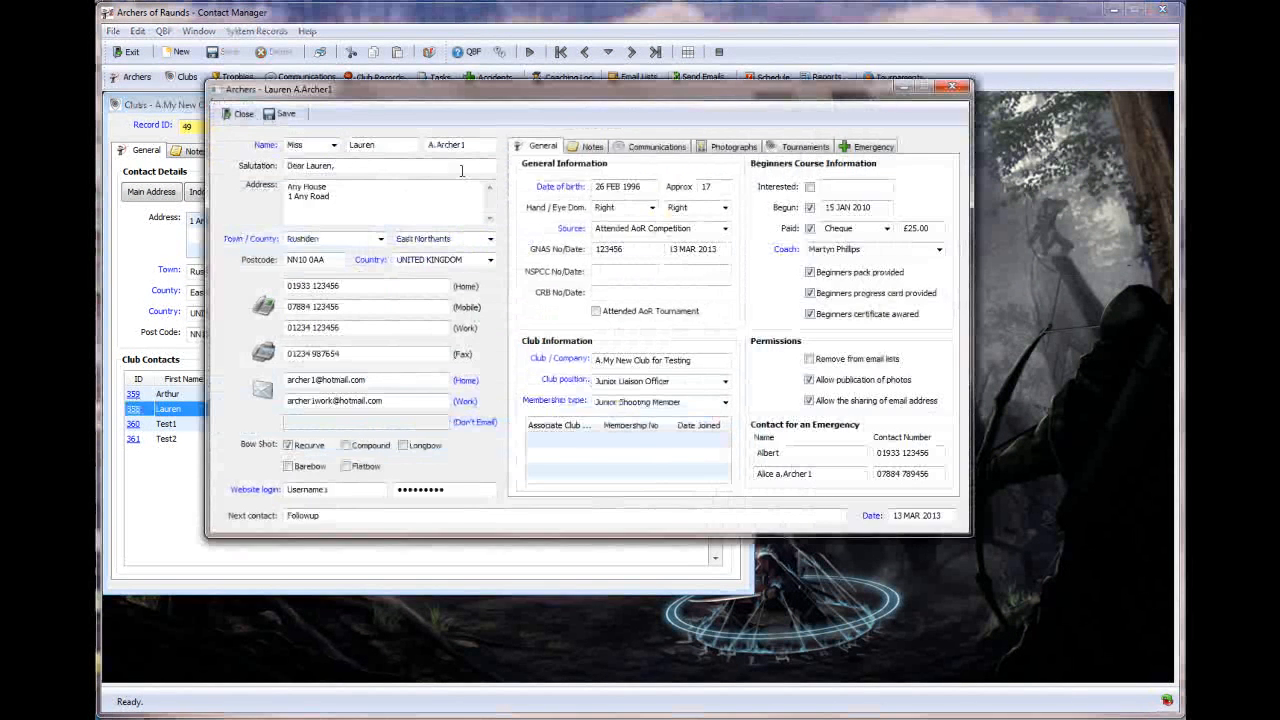
click(951, 89)
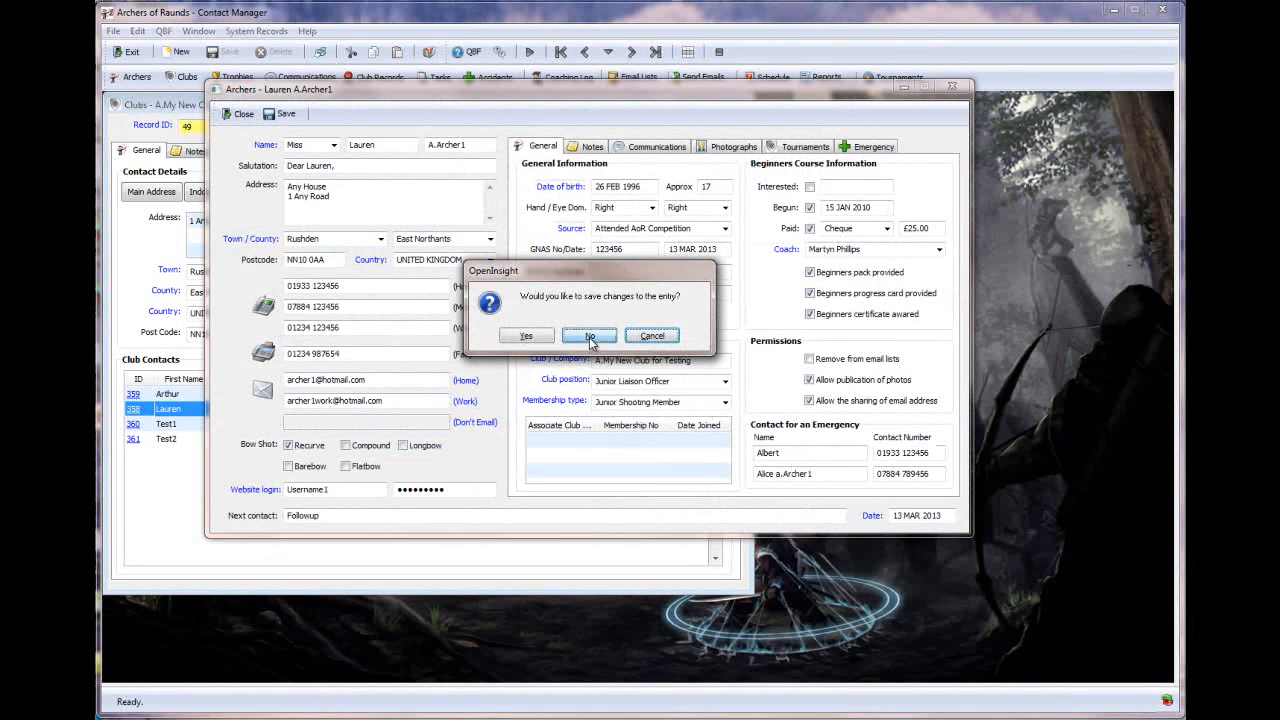
click(590, 336)
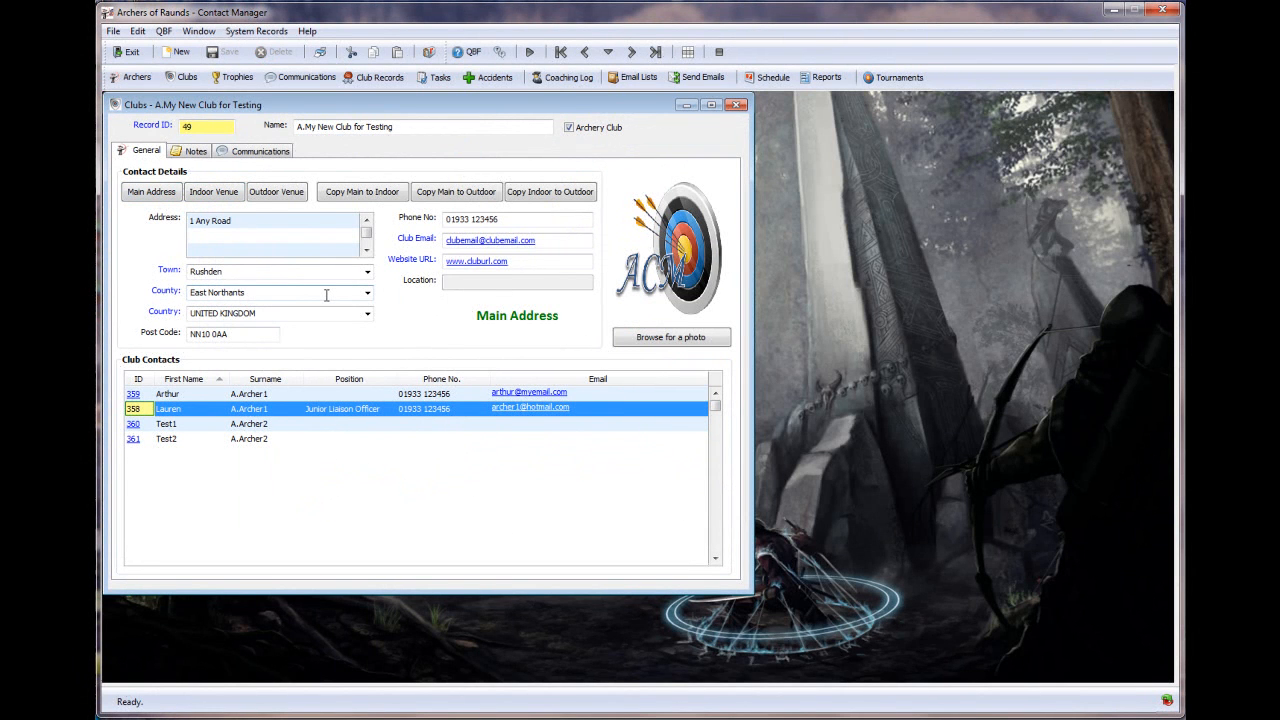
- View the club's indoor and outdoor venue addresses, then close the club record without saving
click(217, 197)
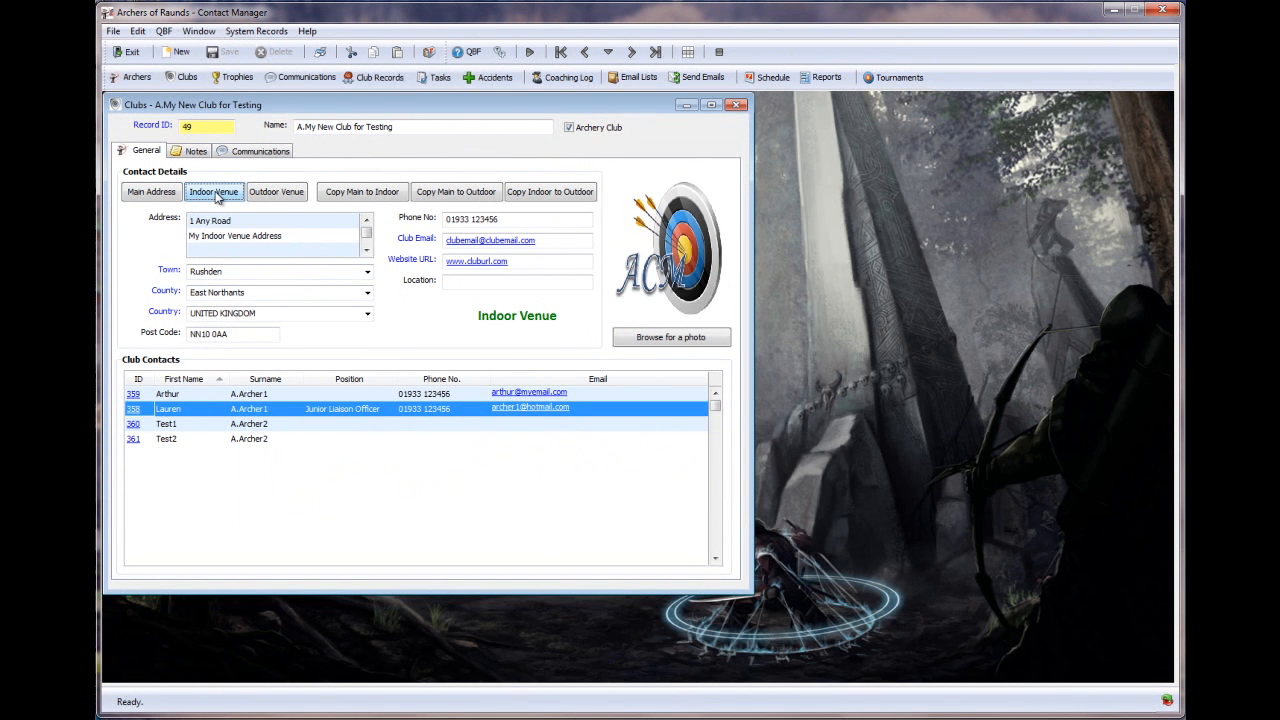
click(274, 196)
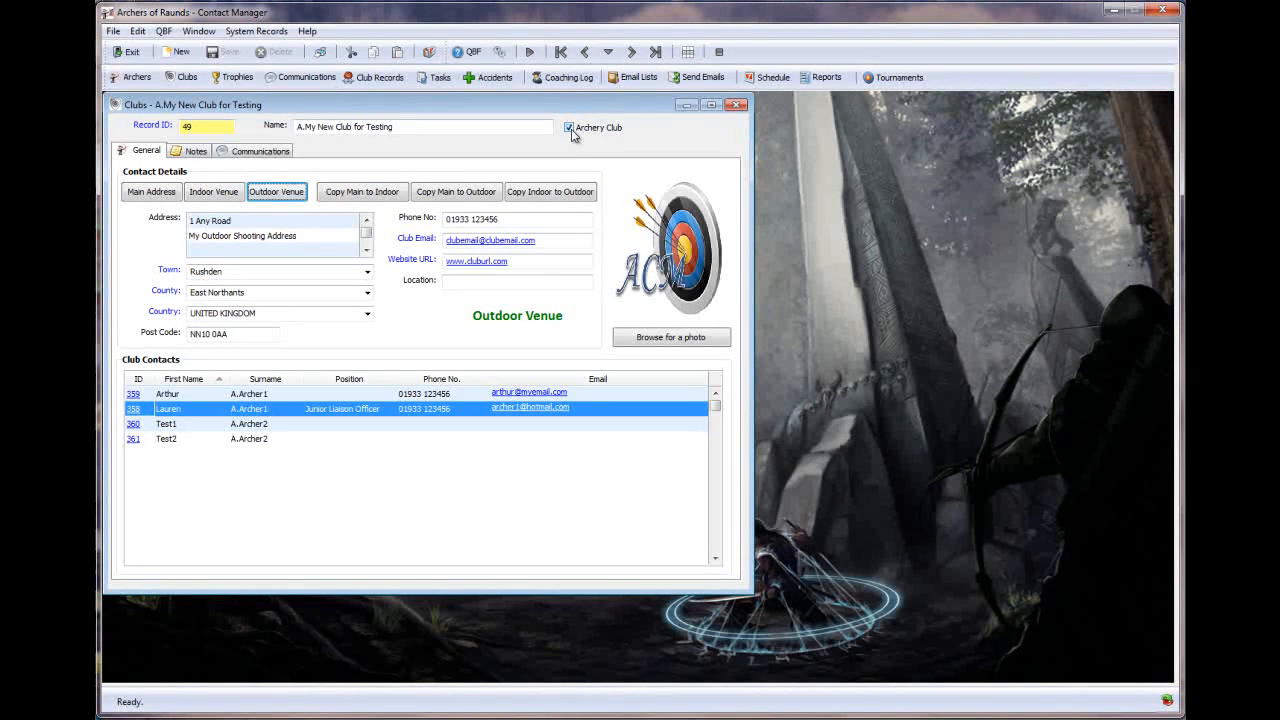
click(738, 105)
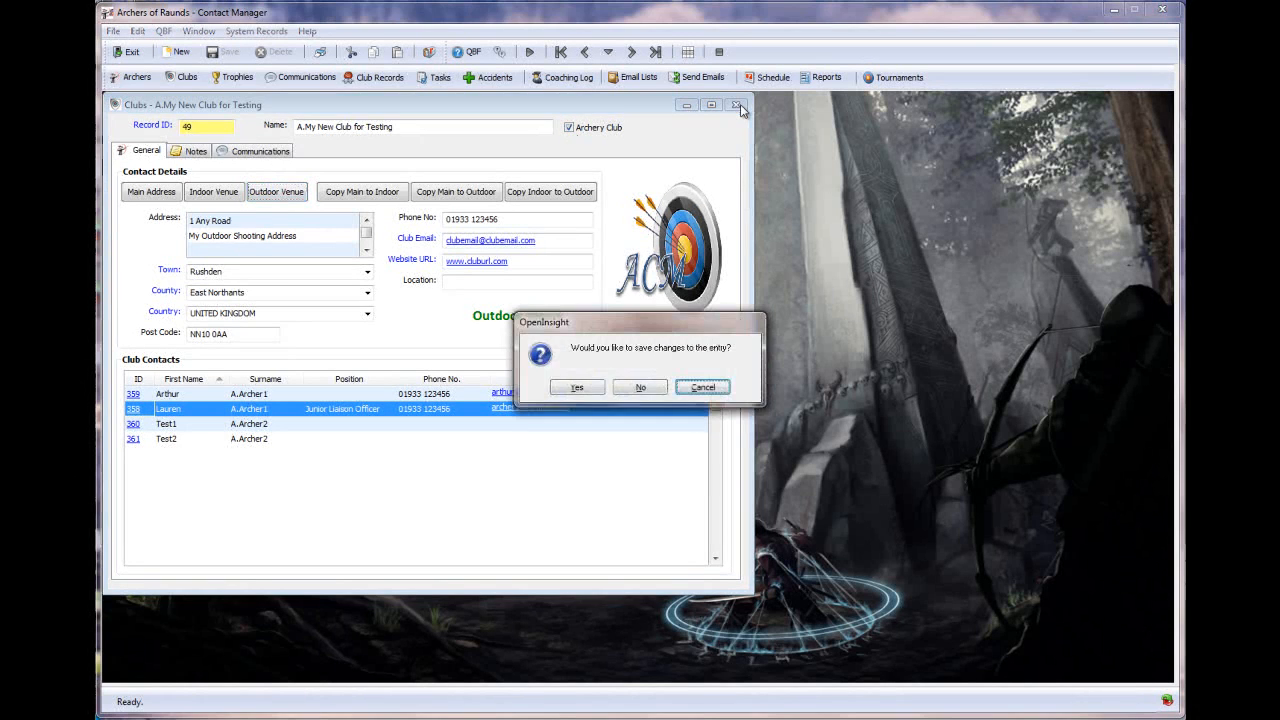
click(641, 387)
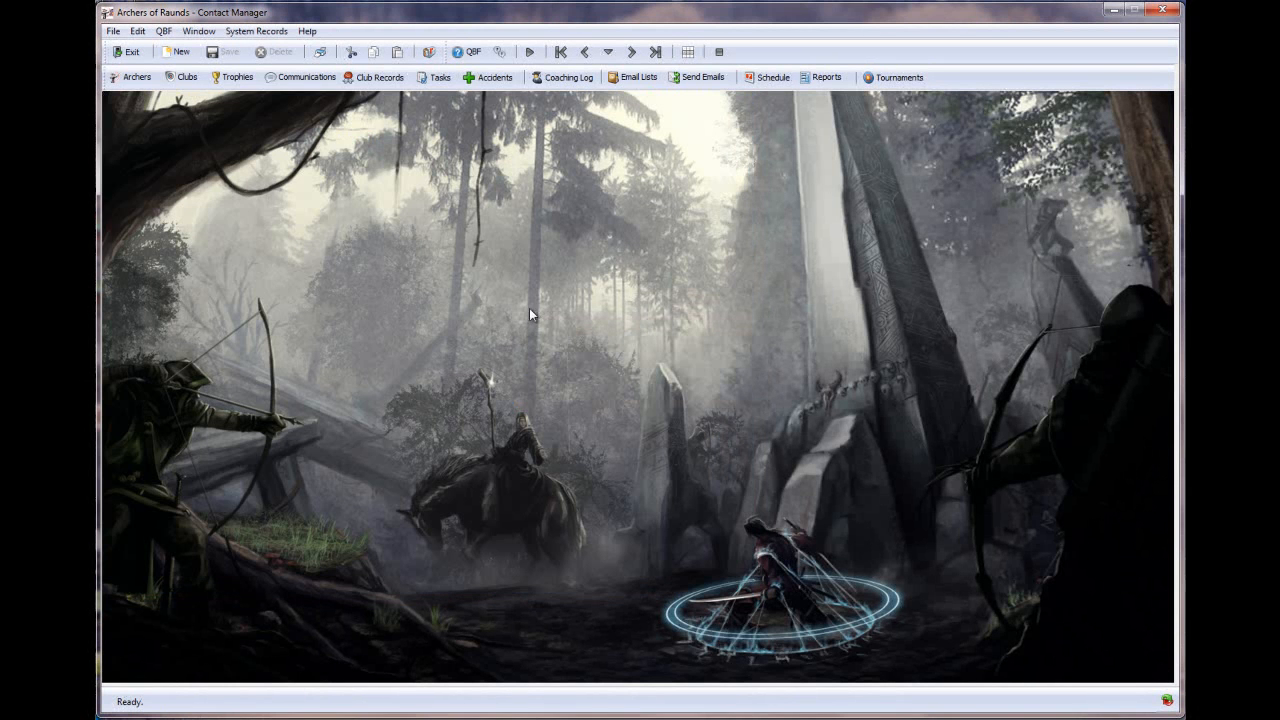
- Sort the trophy list by Id and load record 38, the TEST (01.01.2014) Shield
click(243, 80)
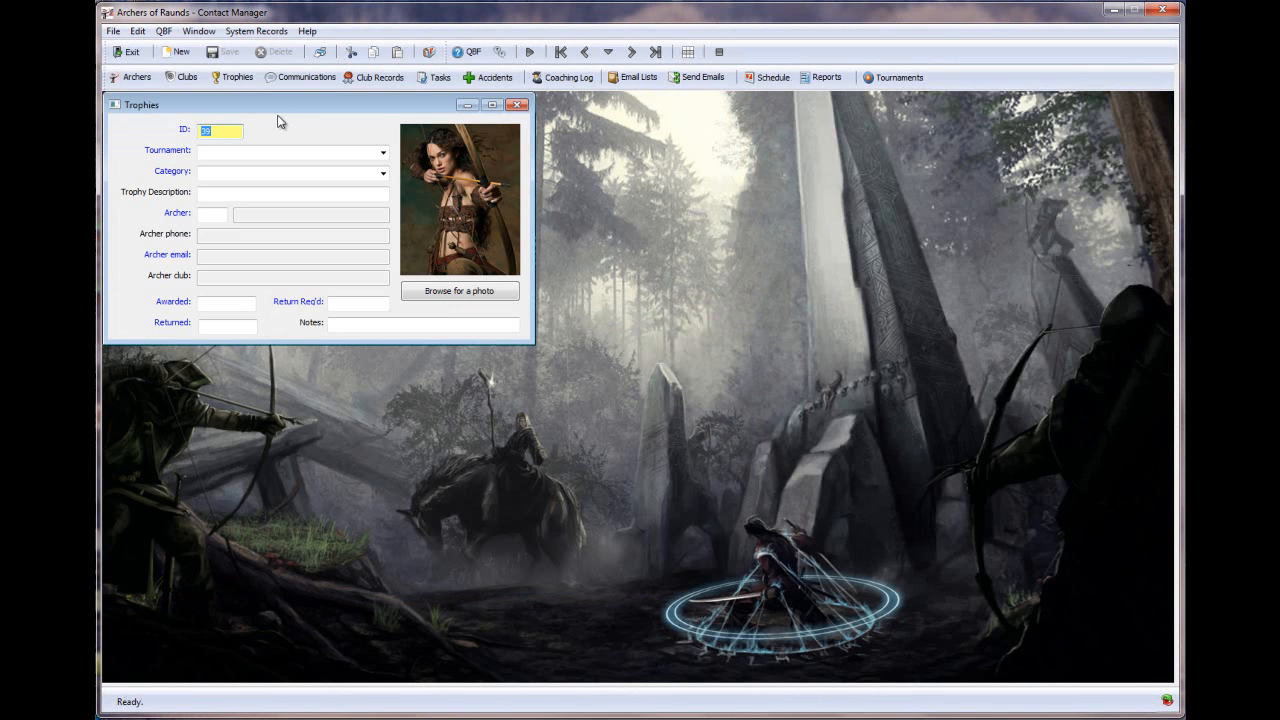
click(186, 129)
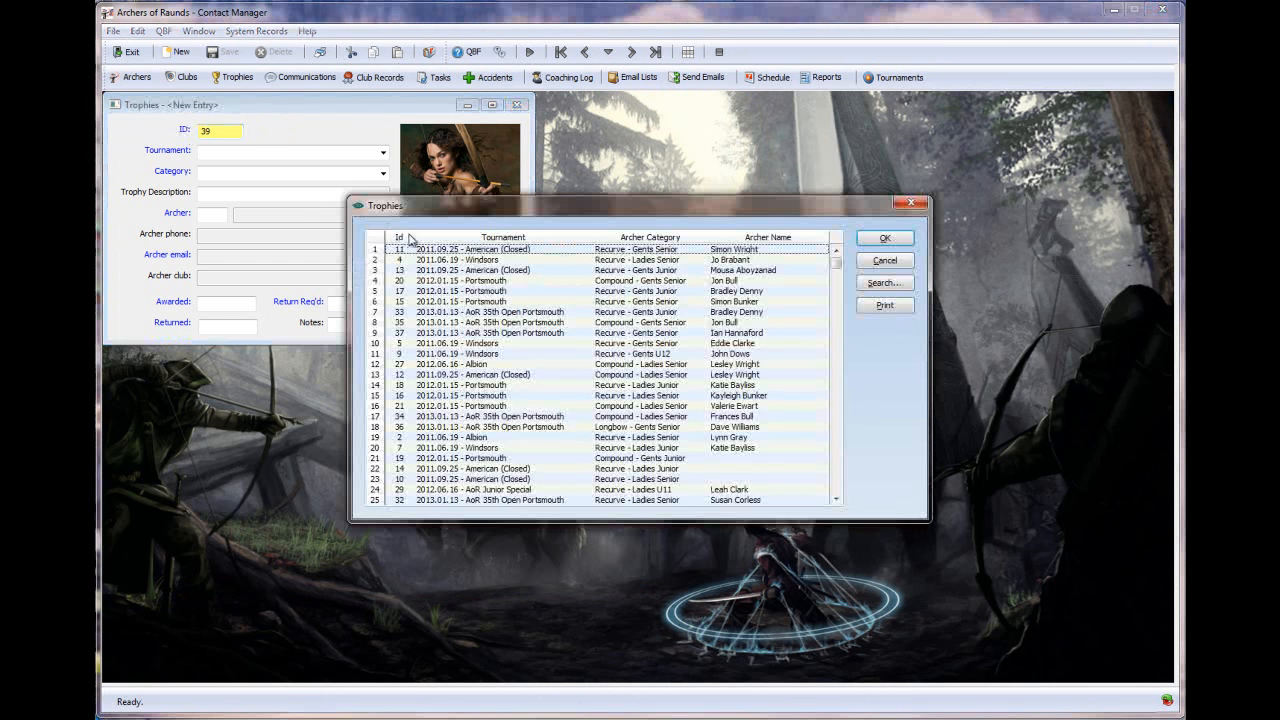
click(409, 238)
scroll(415, 418, down, 4)
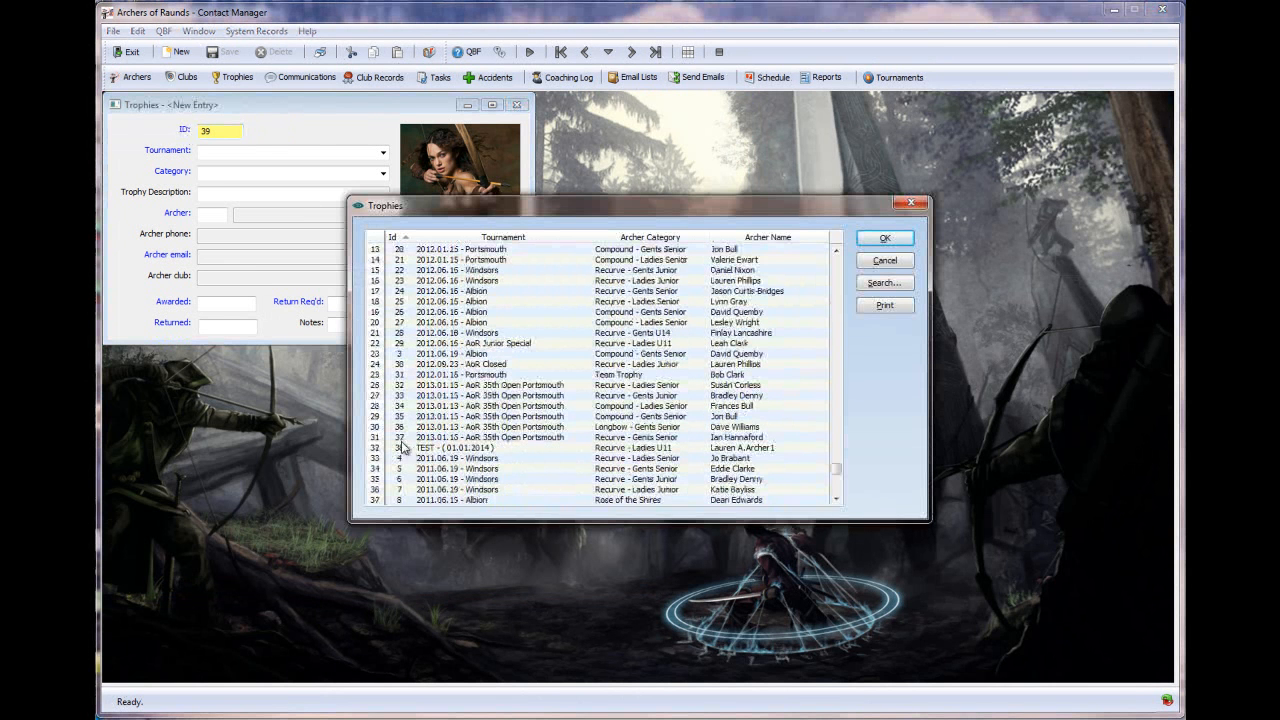
double_click(402, 447)
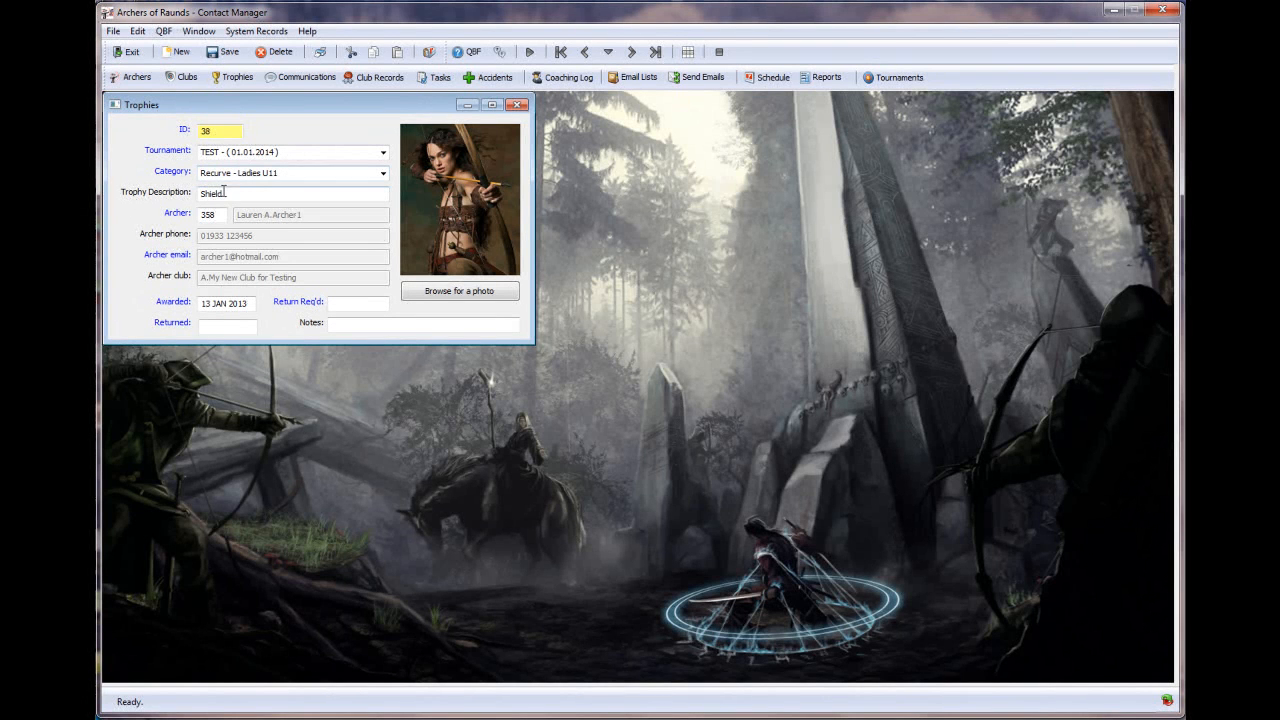
- Replace trophy 38's picture with the AoR Junior Special image and save the record
click(425, 291)
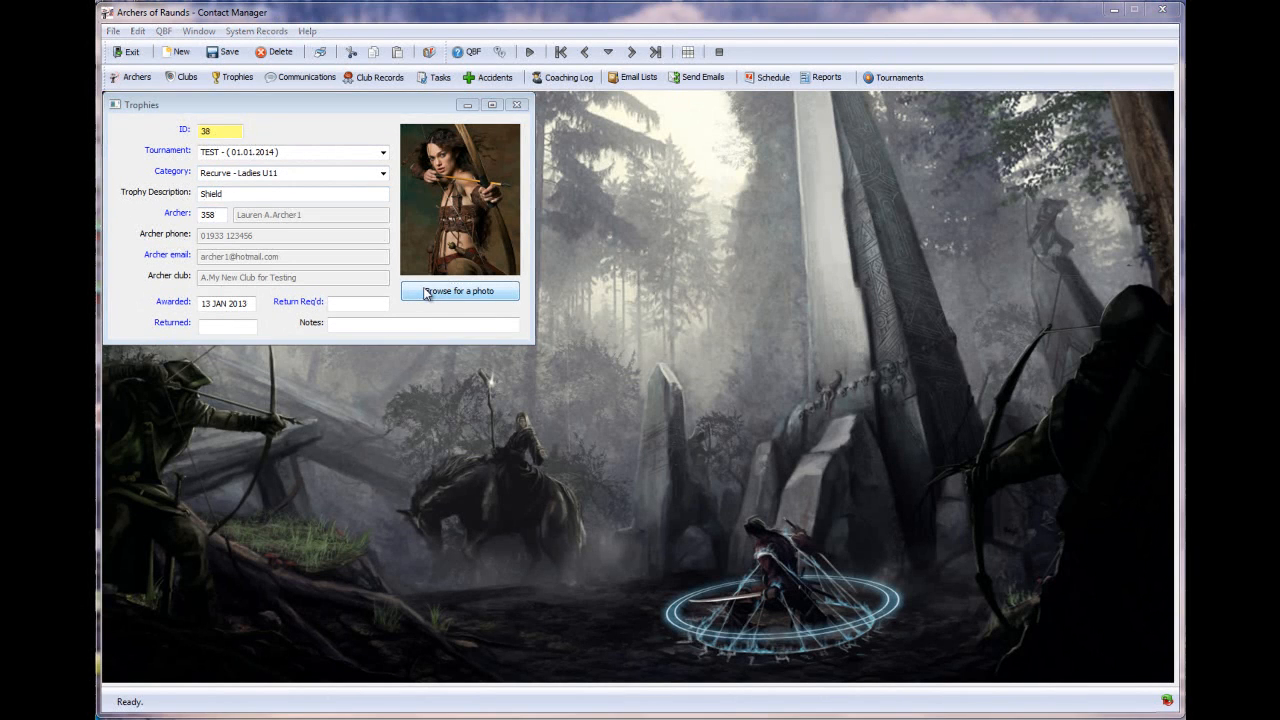
click(690, 395)
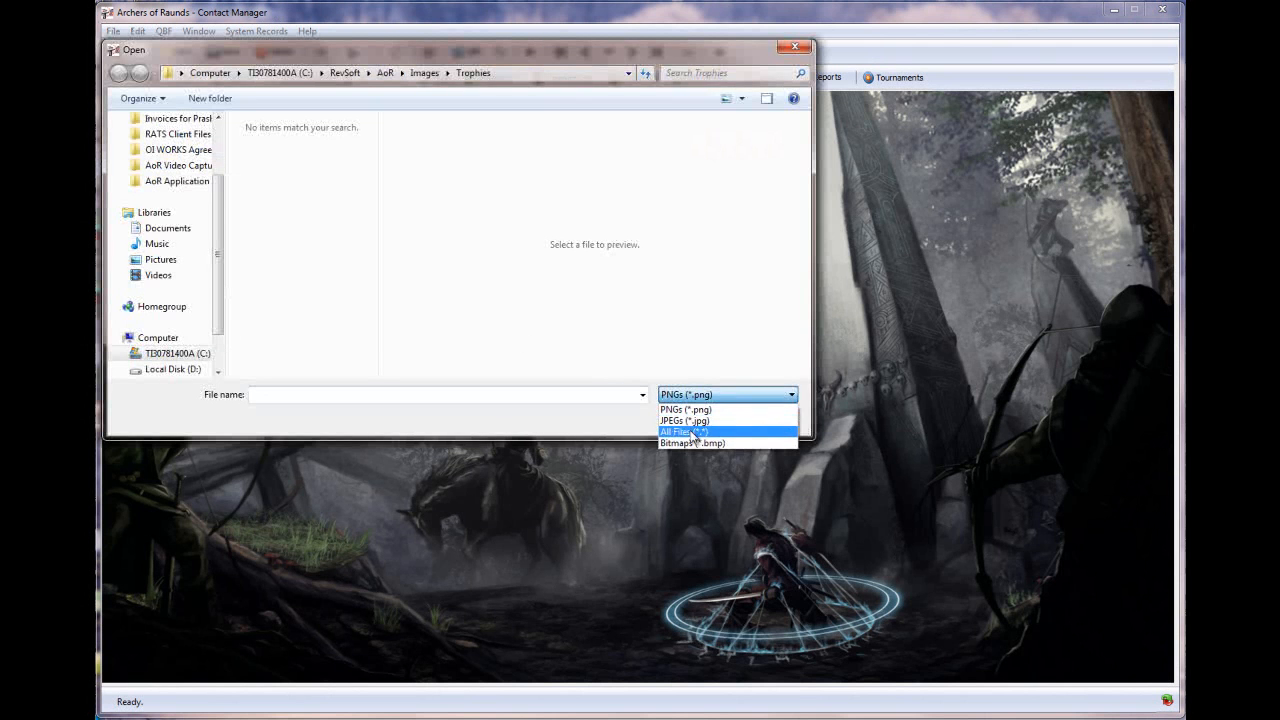
click(690, 431)
double_click(290, 175)
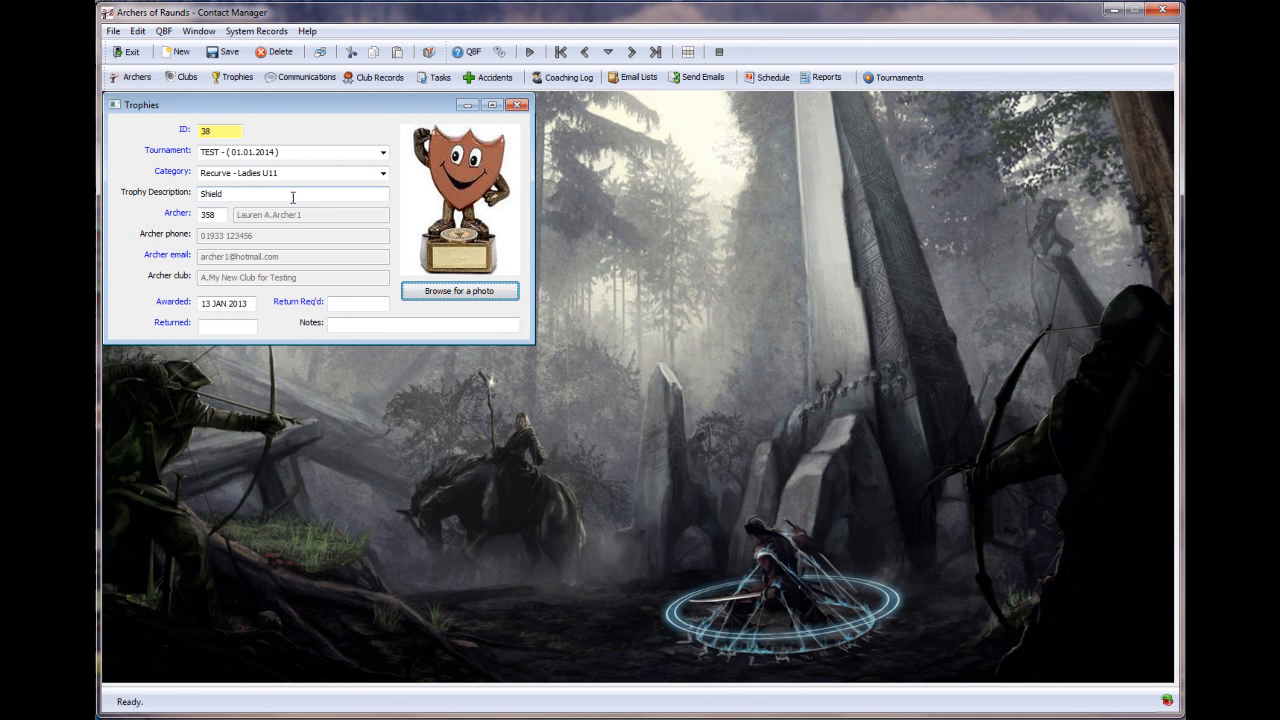
click(224, 51)
- Close Trophies, start a Phone communication entry and import the 'test email for video' message
click(516, 105)
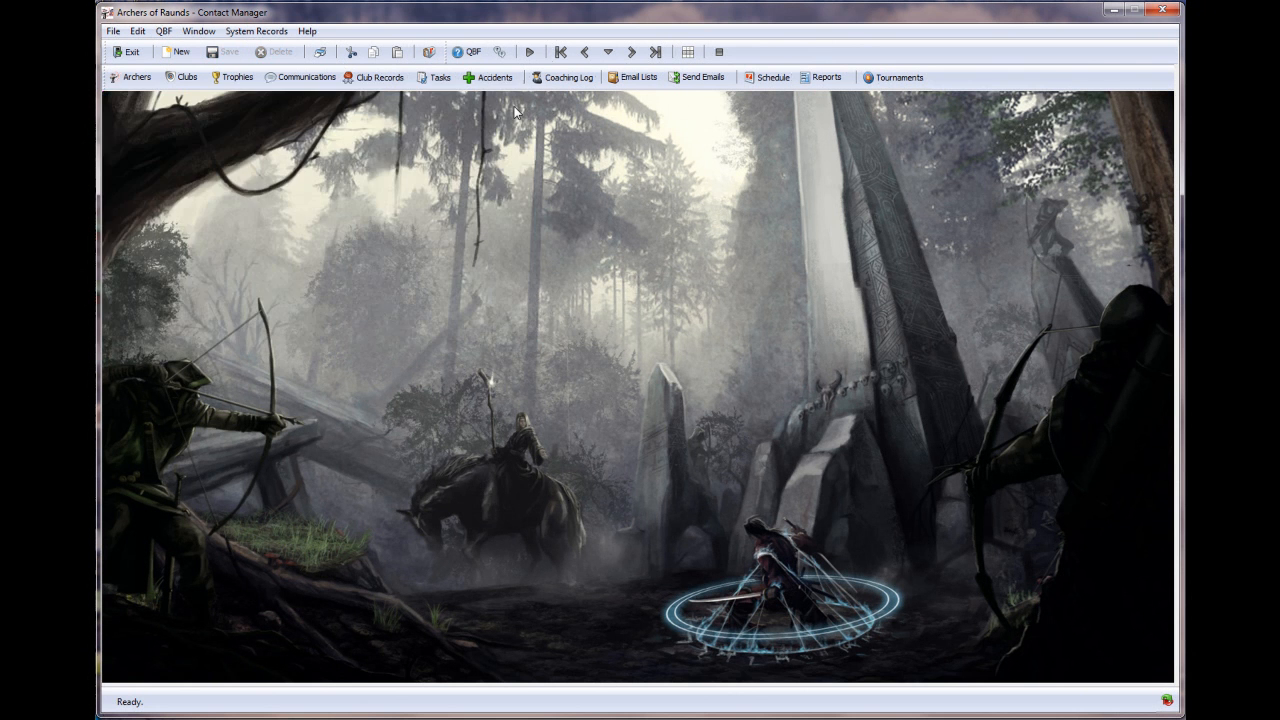
click(306, 80)
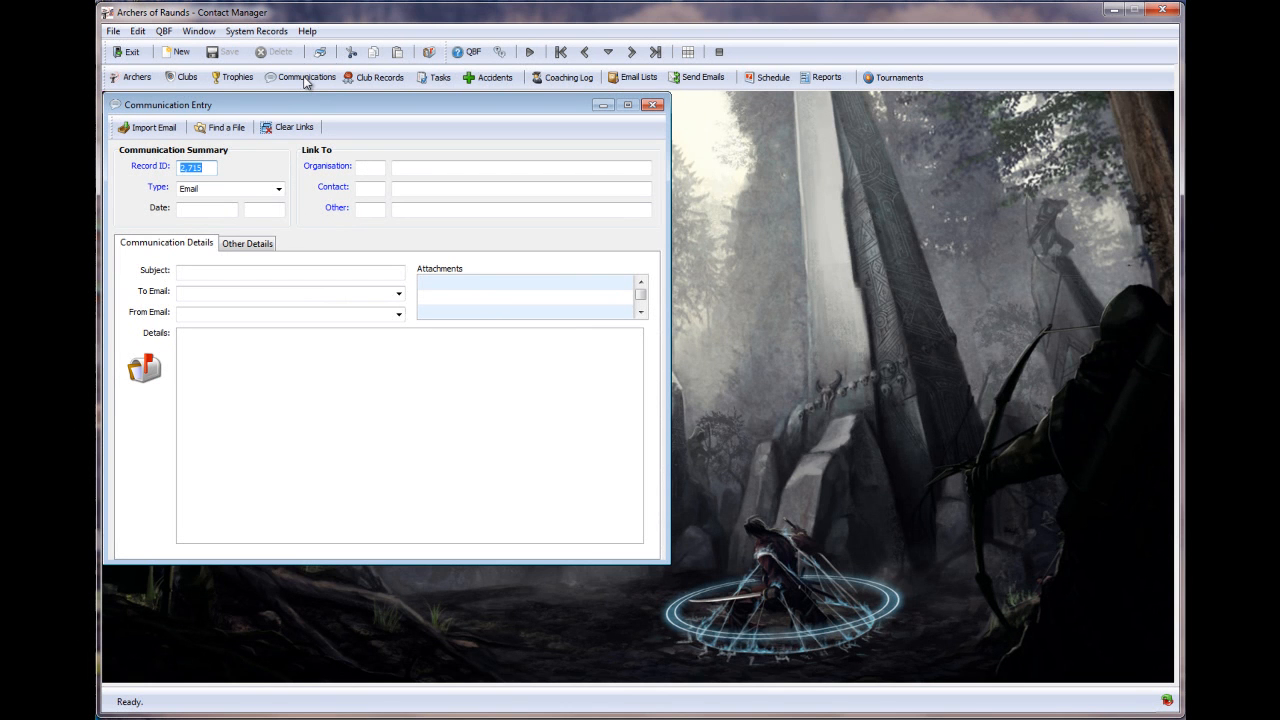
click(279, 189)
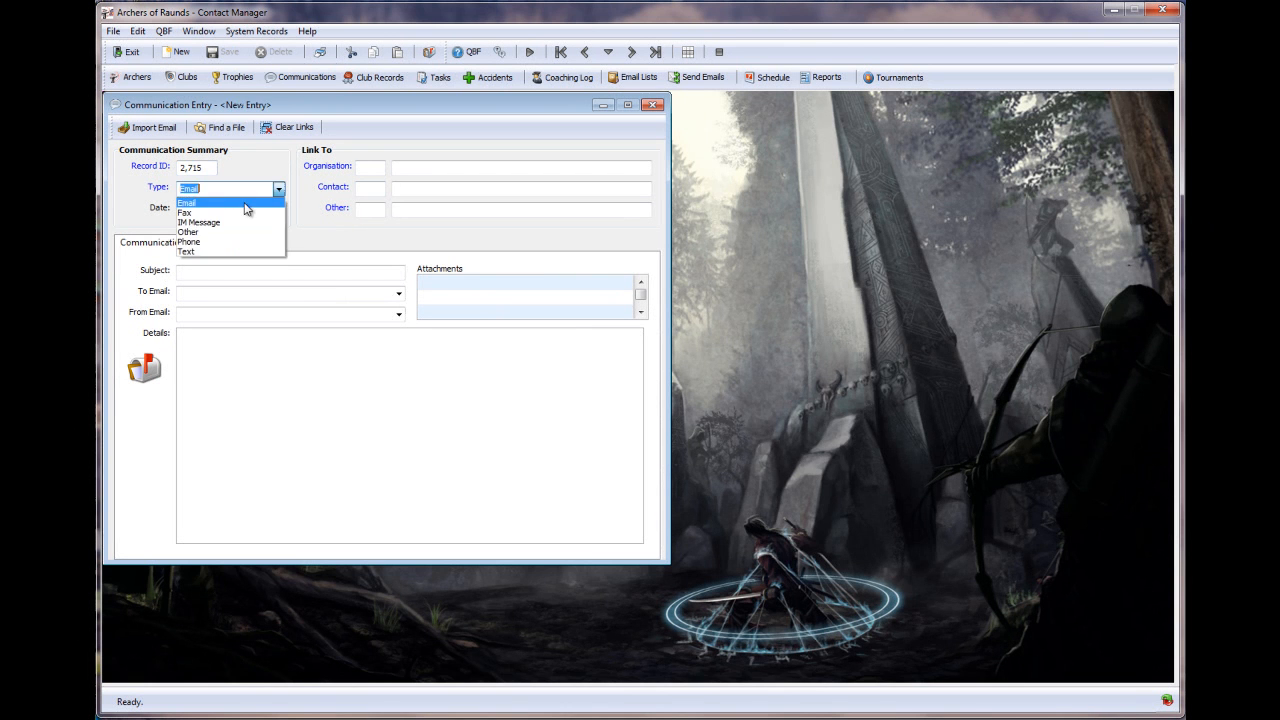
click(212, 242)
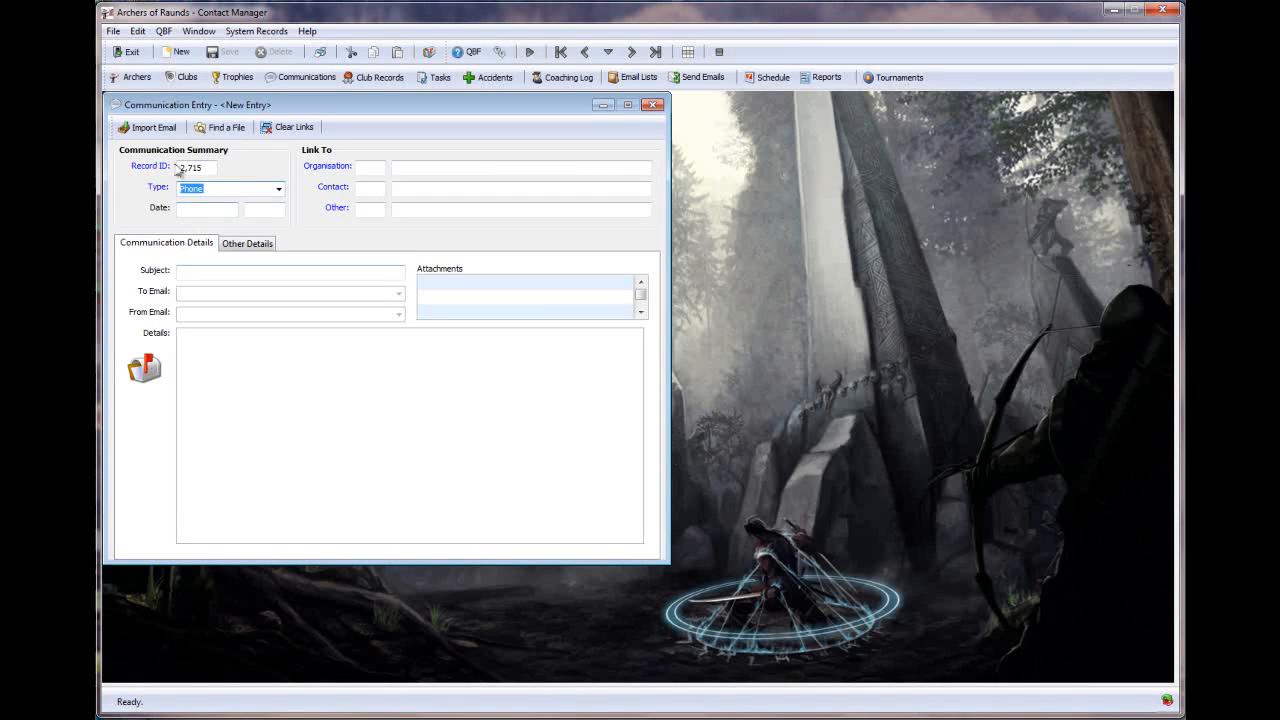
click(144, 129)
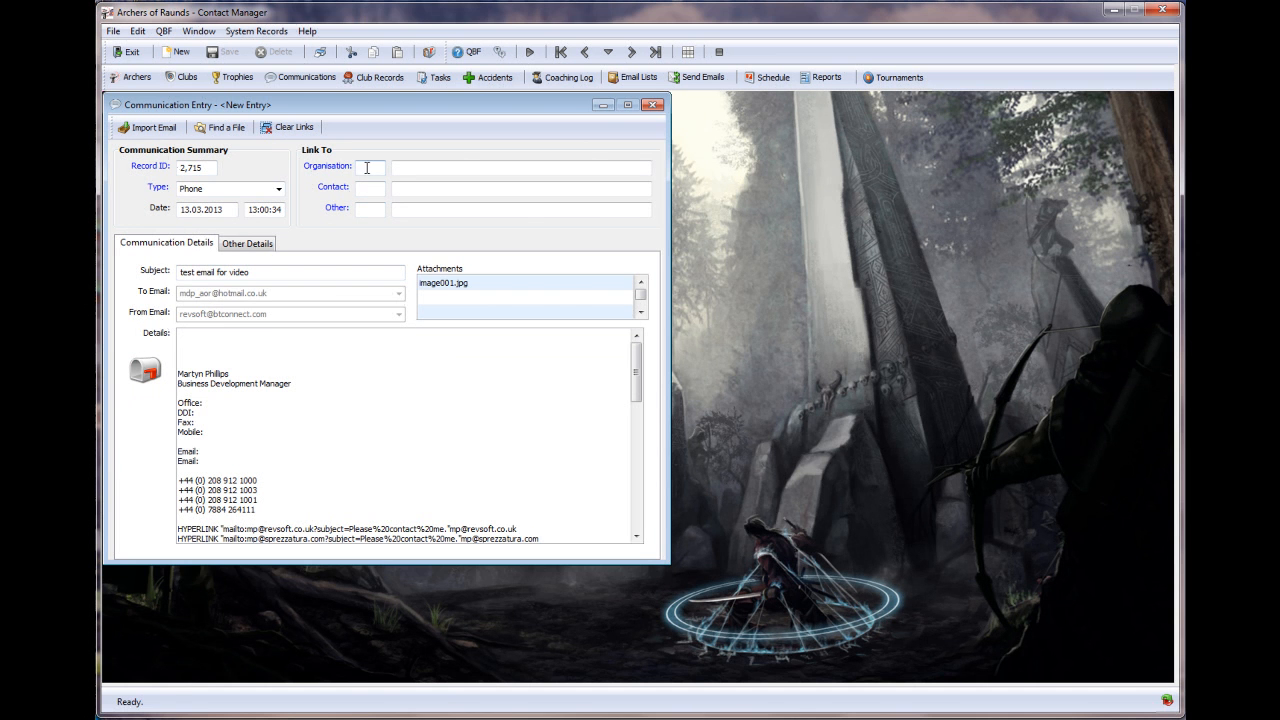
- Link the communication entry to club 49, A.My New Club for Testing
click(330, 166)
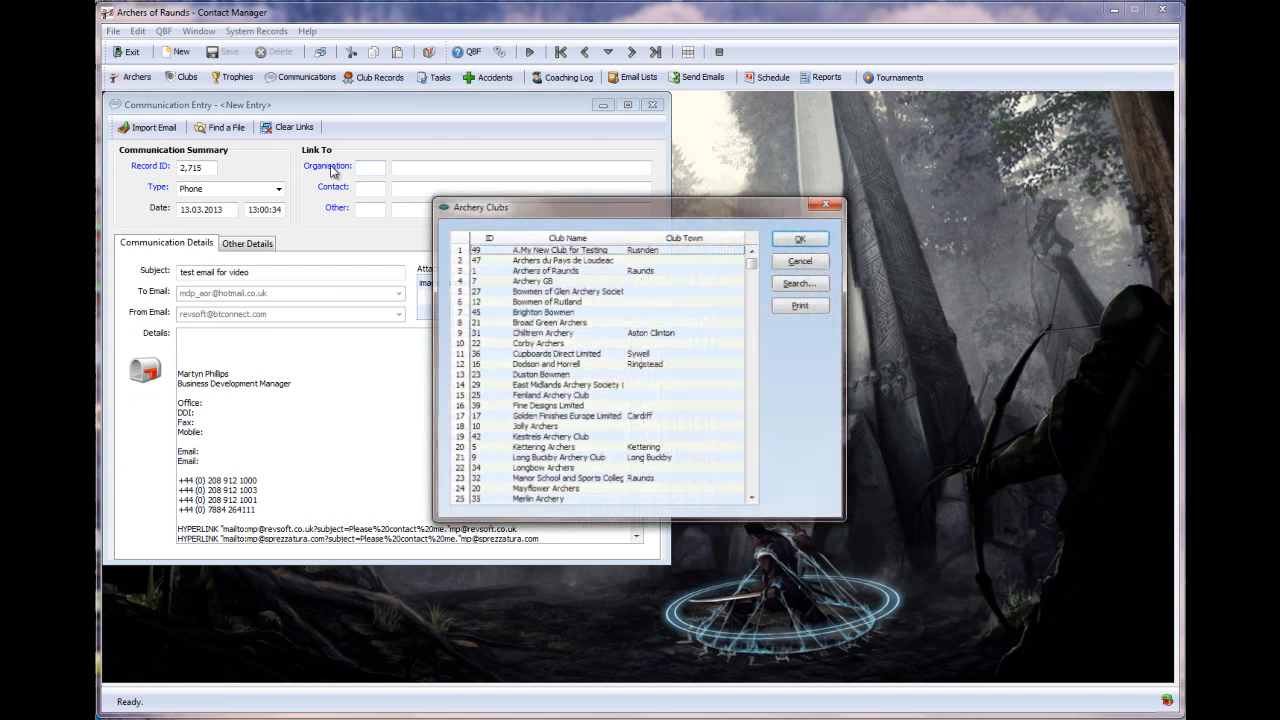
click(485, 253)
click(801, 238)
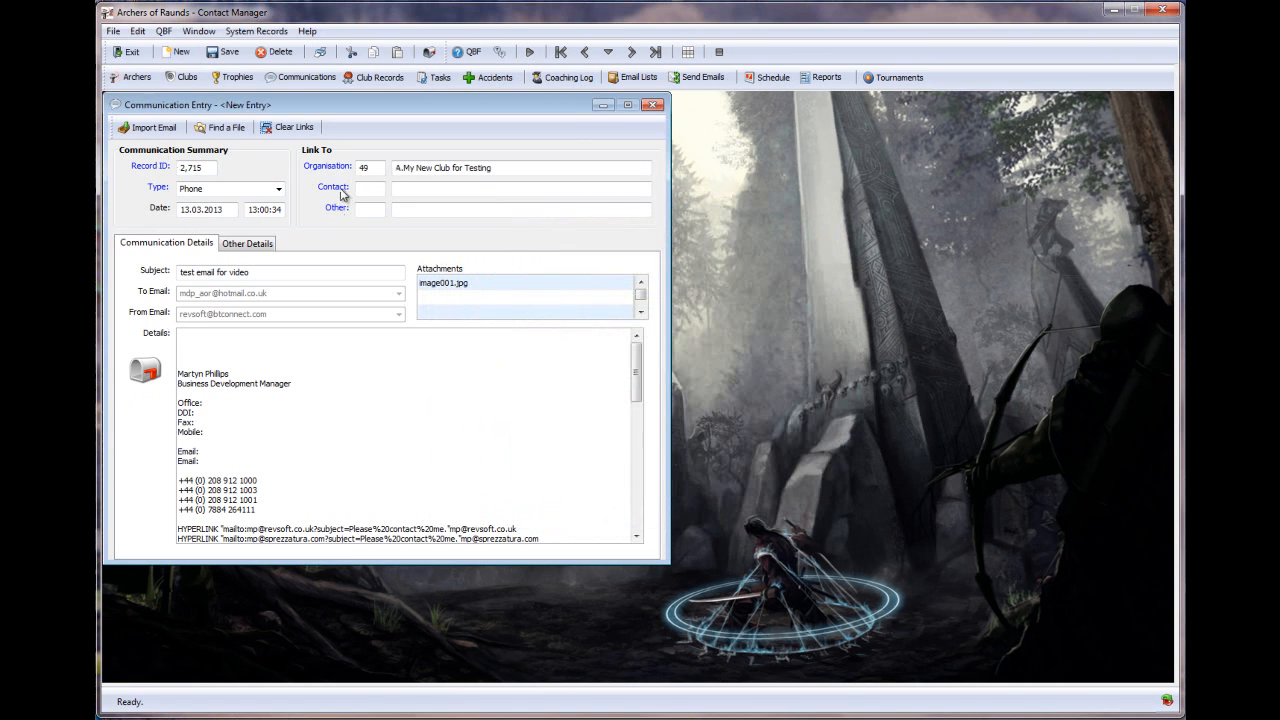
- Link archer 358 as the contact, then save and close the entry
click(333, 187)
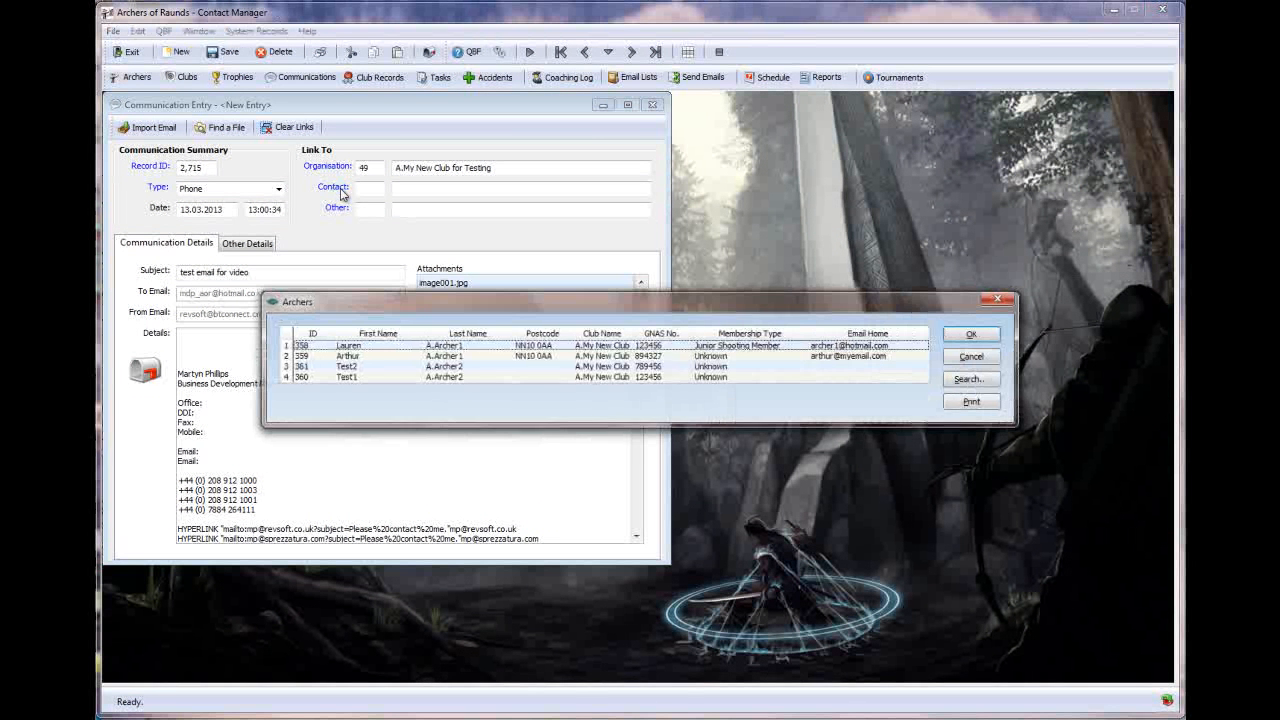
click(342, 346)
click(962, 340)
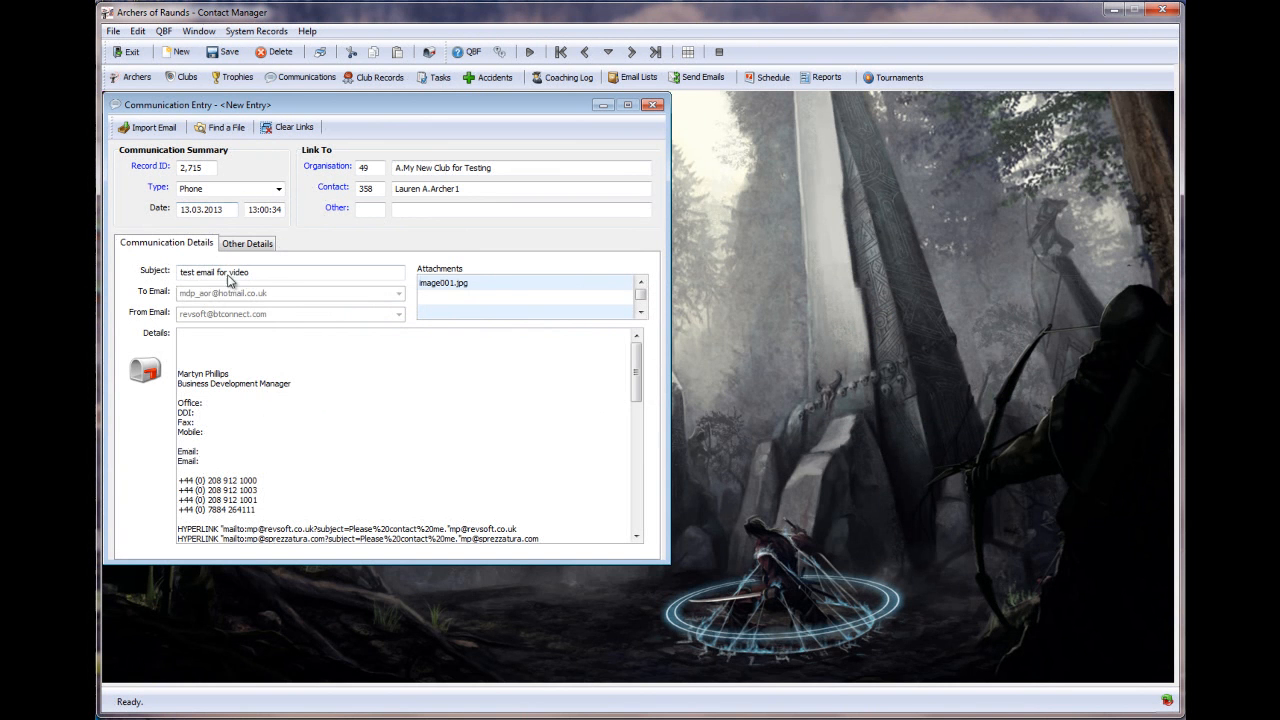
click(227, 53)
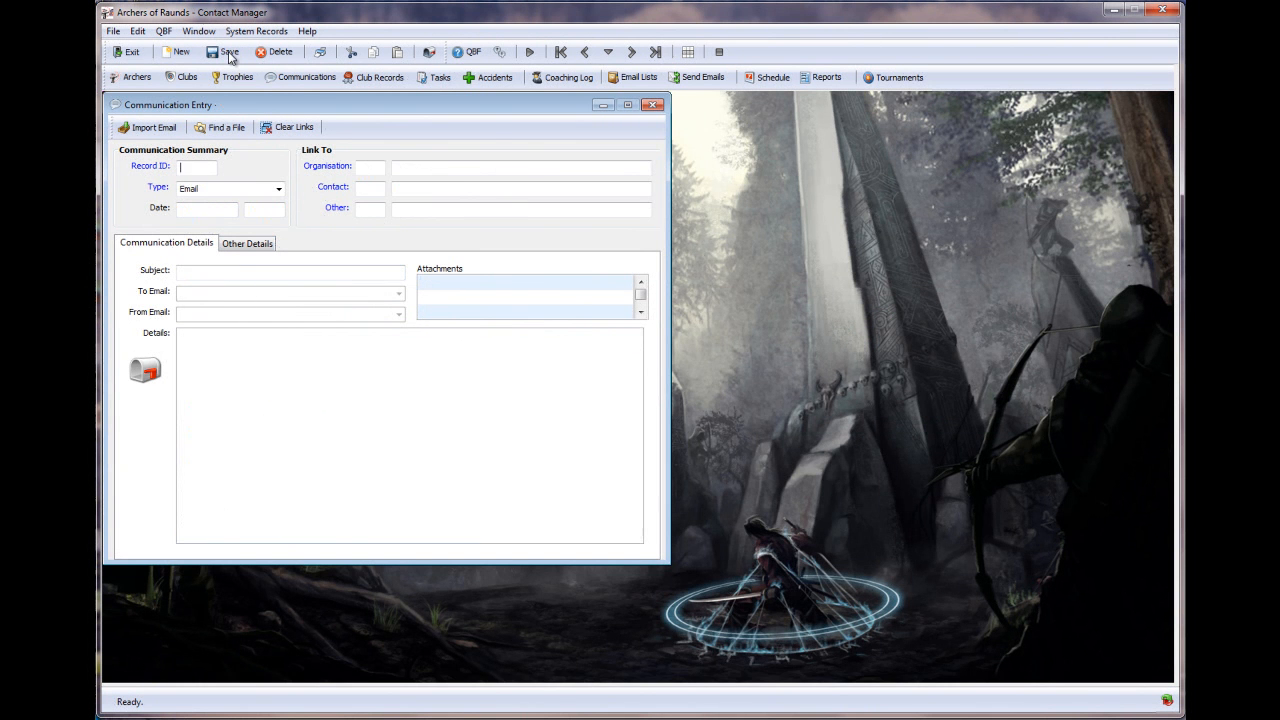
click(652, 105)
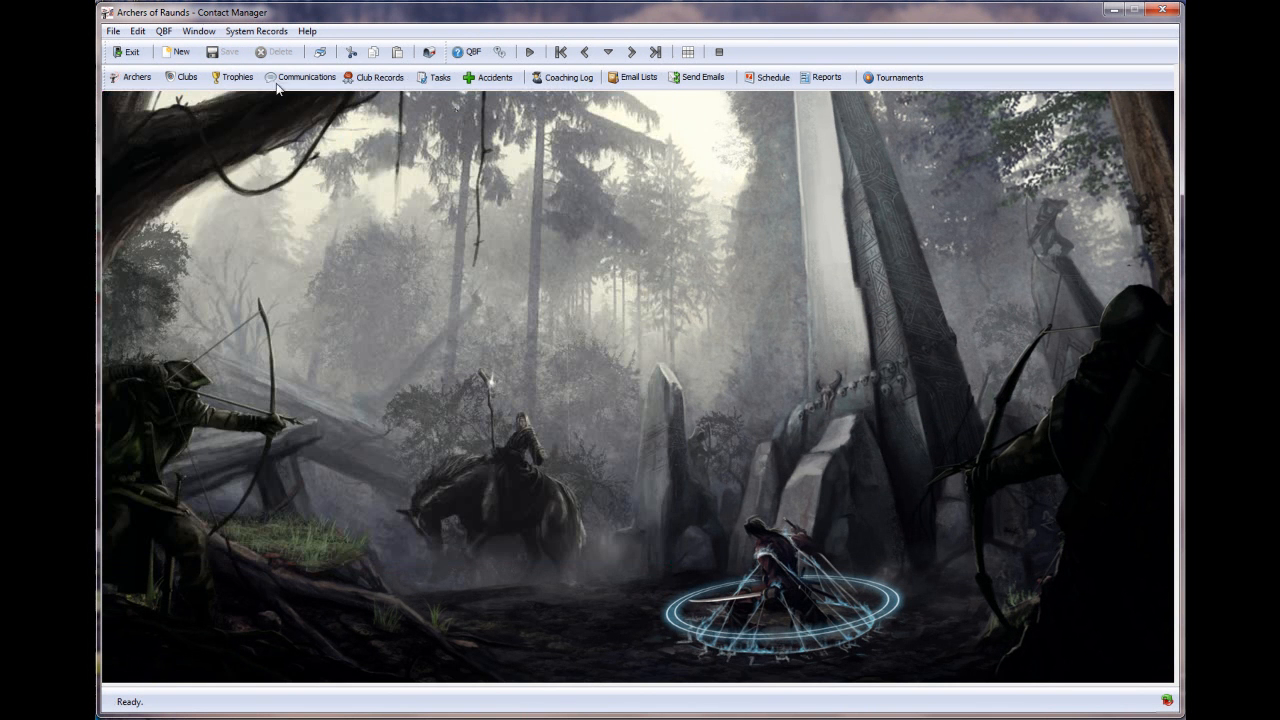
click(131, 77)
text(8)
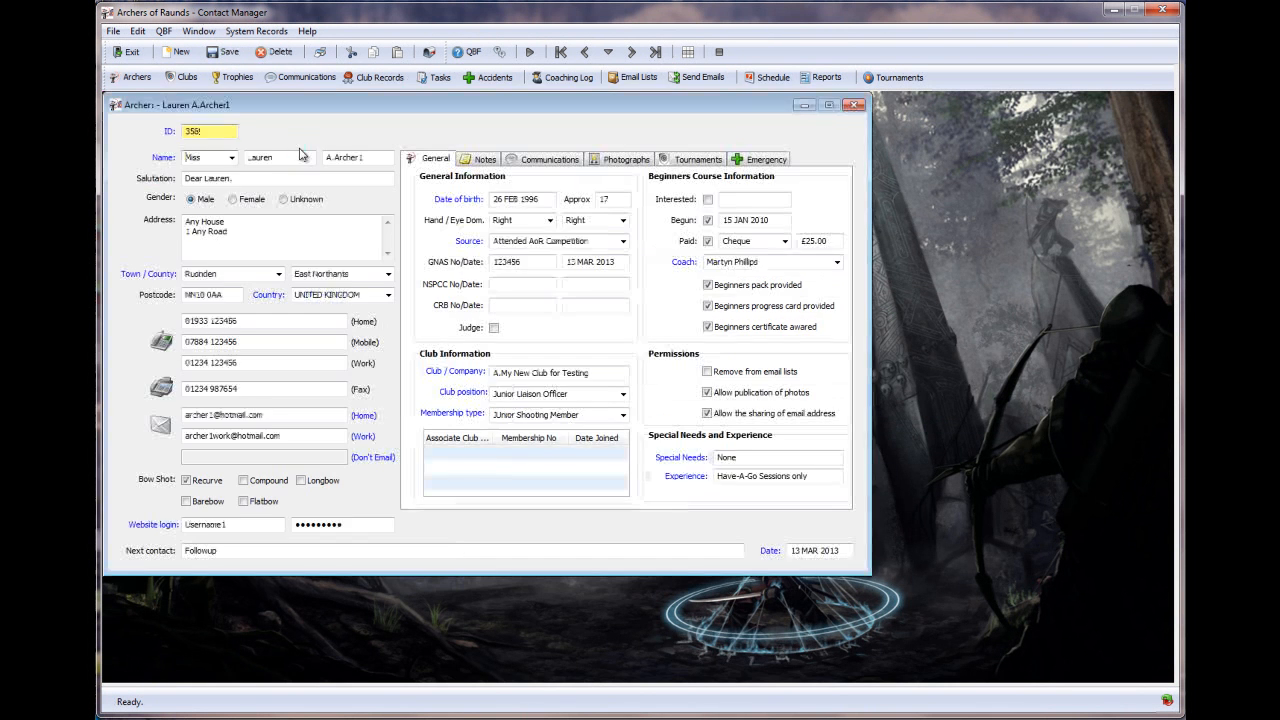
click(560, 162)
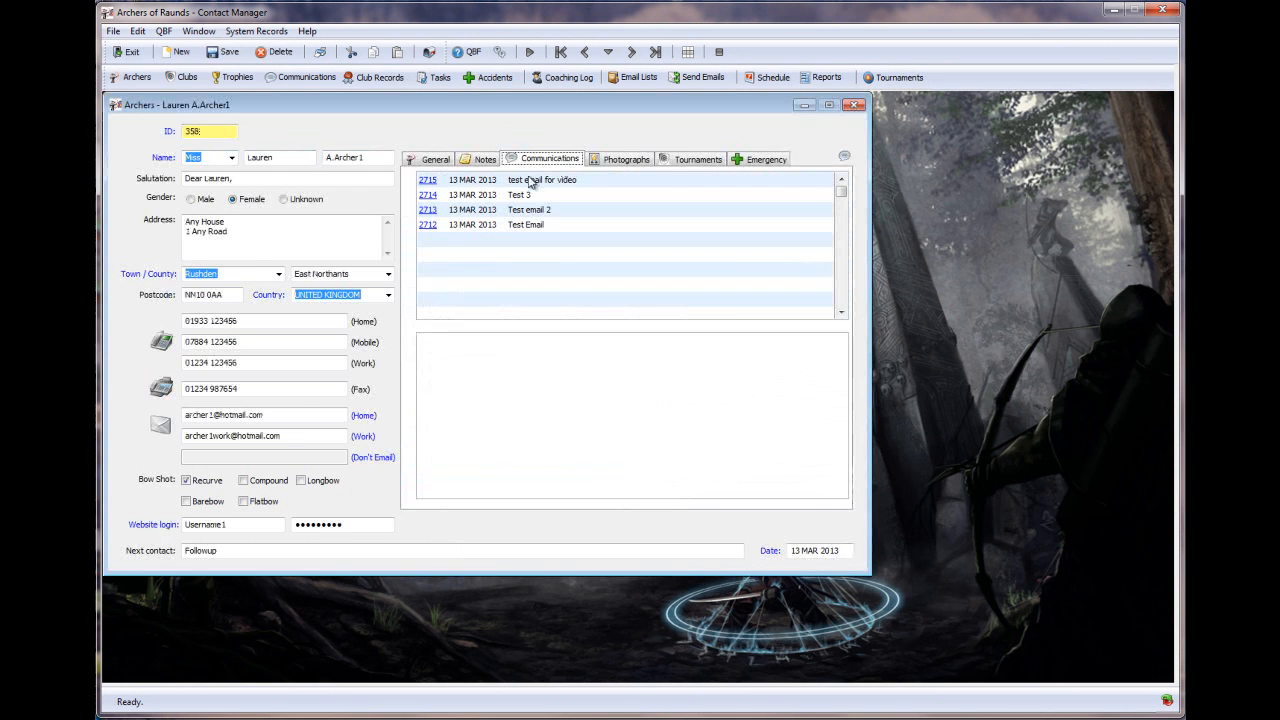
click(535, 181)
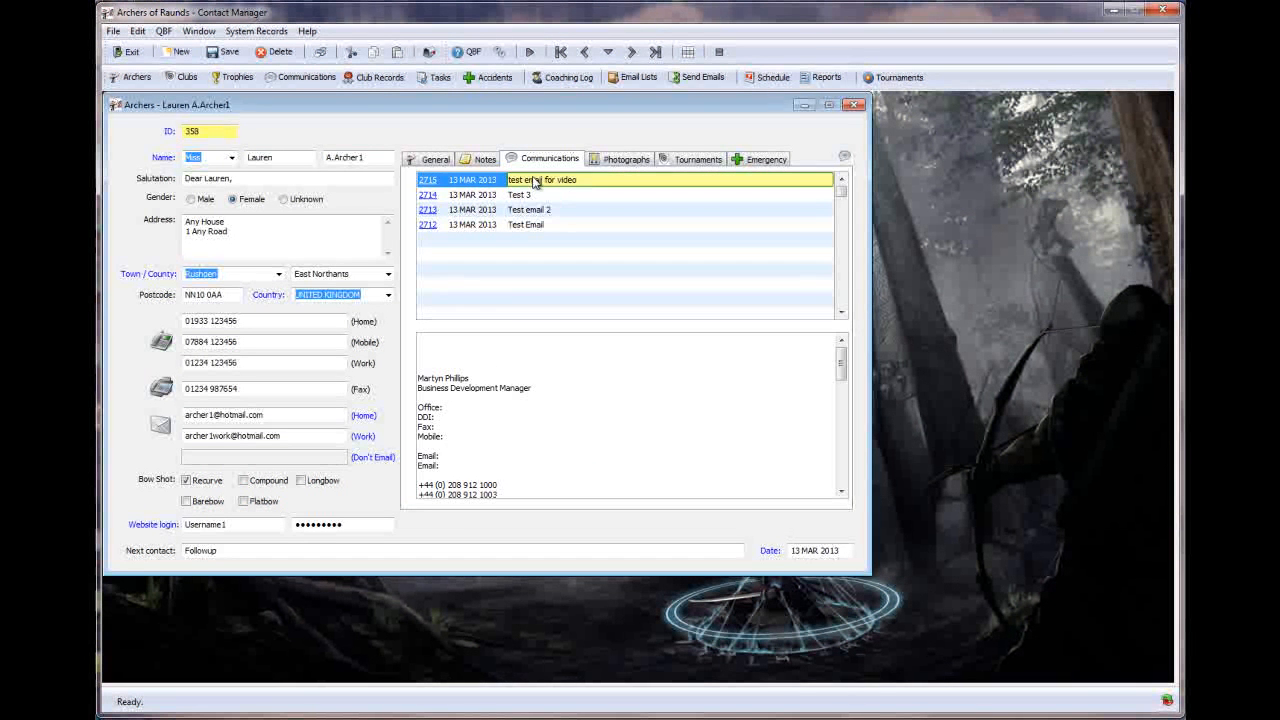
click(486, 196)
click(510, 183)
click(853, 104)
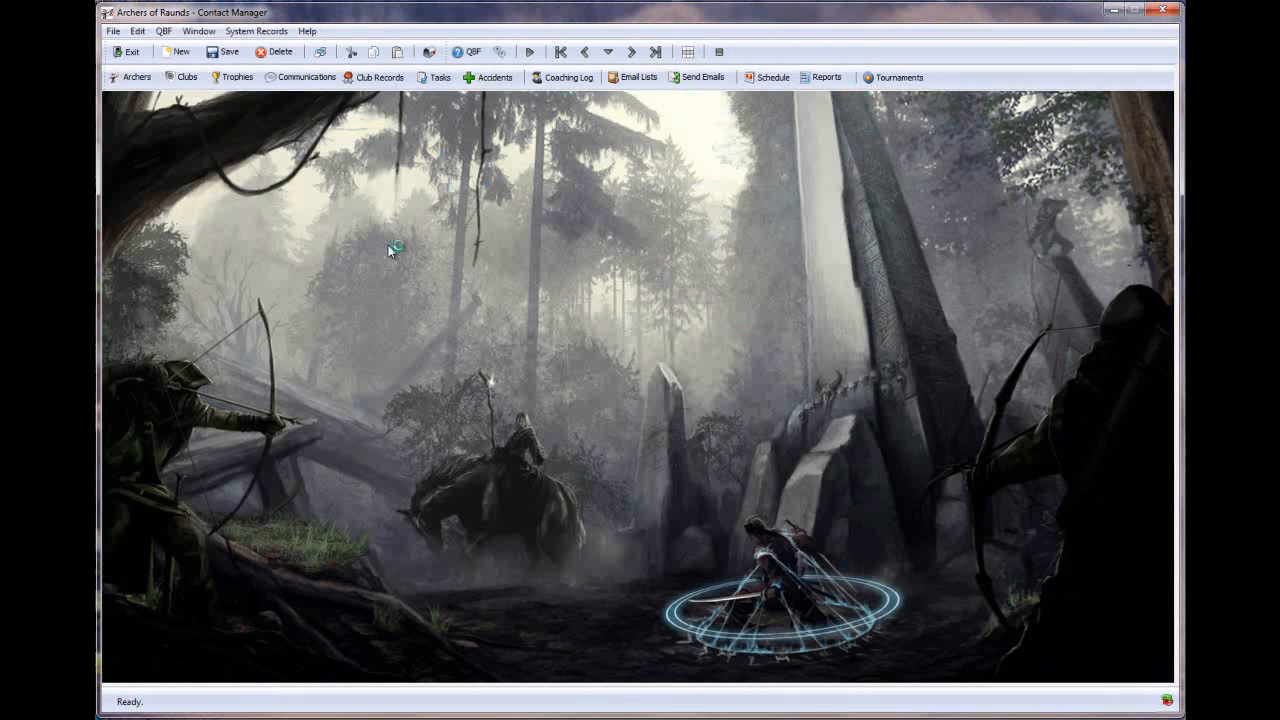
click(640, 386)
- Open the Indoor Imperial Round records and filter them to Bray I, Barebow
click(380, 78)
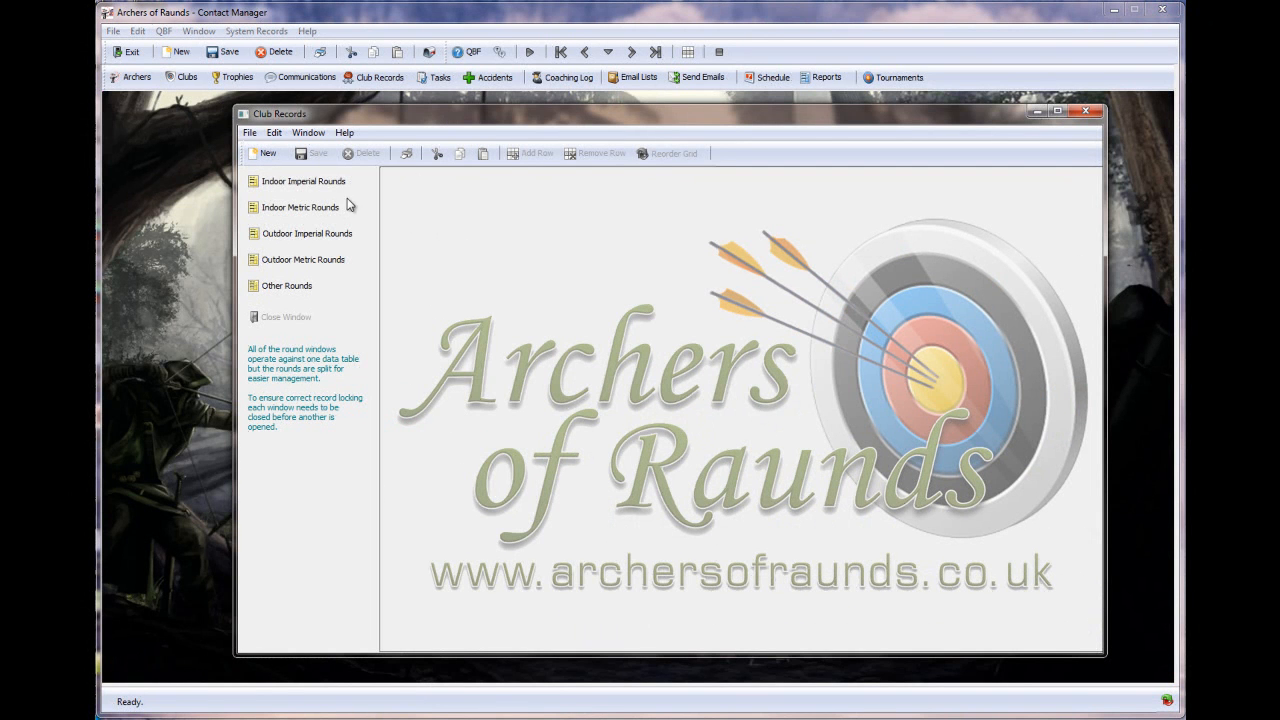
click(322, 185)
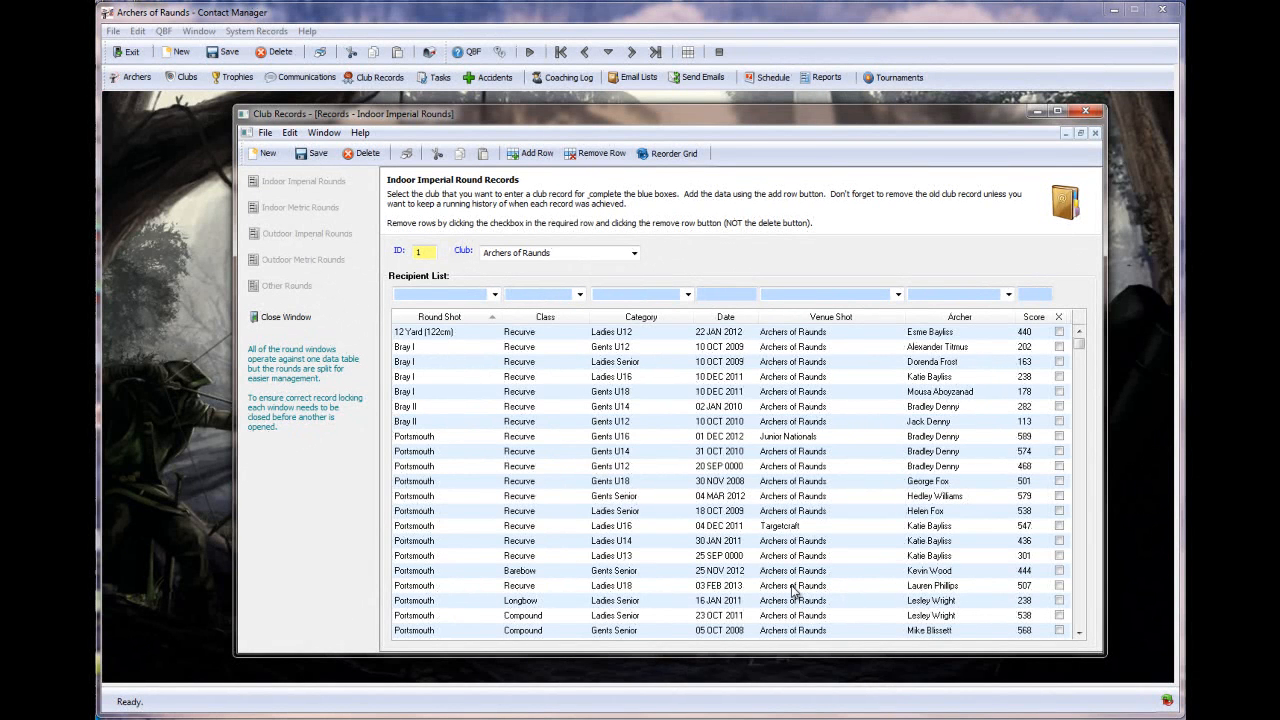
click(495, 295)
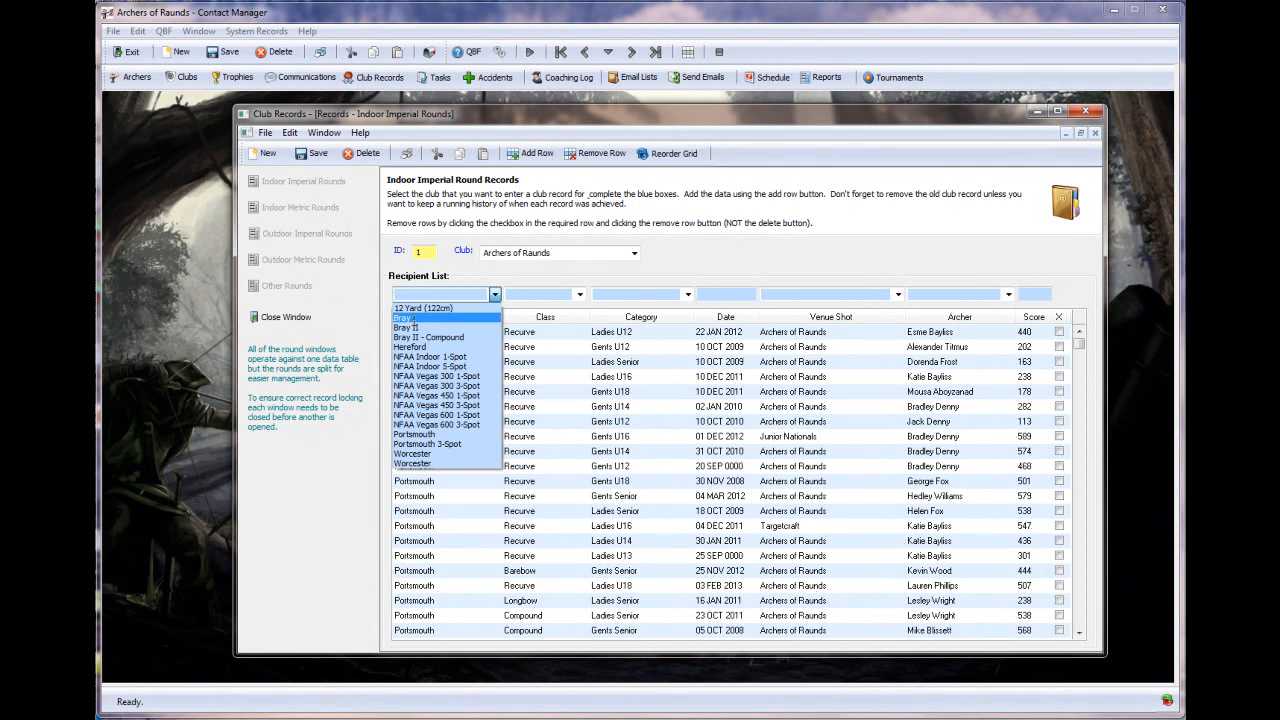
click(408, 318)
click(580, 295)
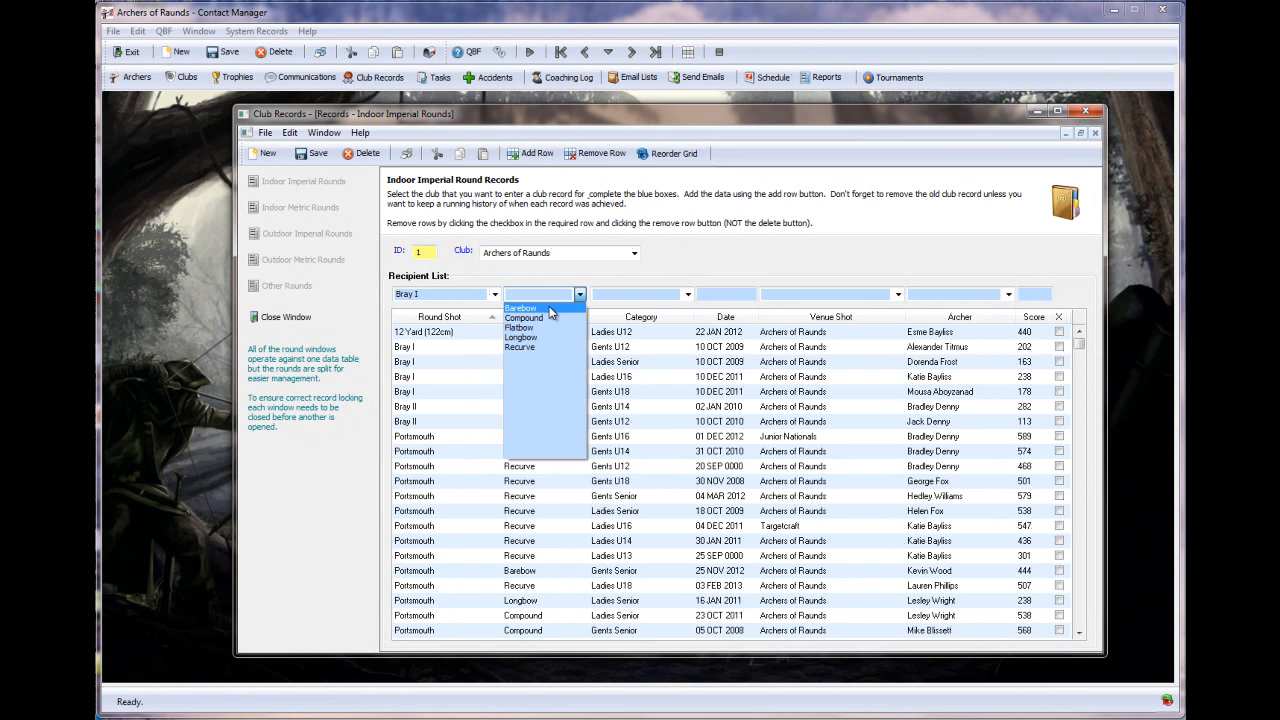
click(556, 318)
- Filter the records by score 1859, then close the records window
click(1035, 294)
text(185)
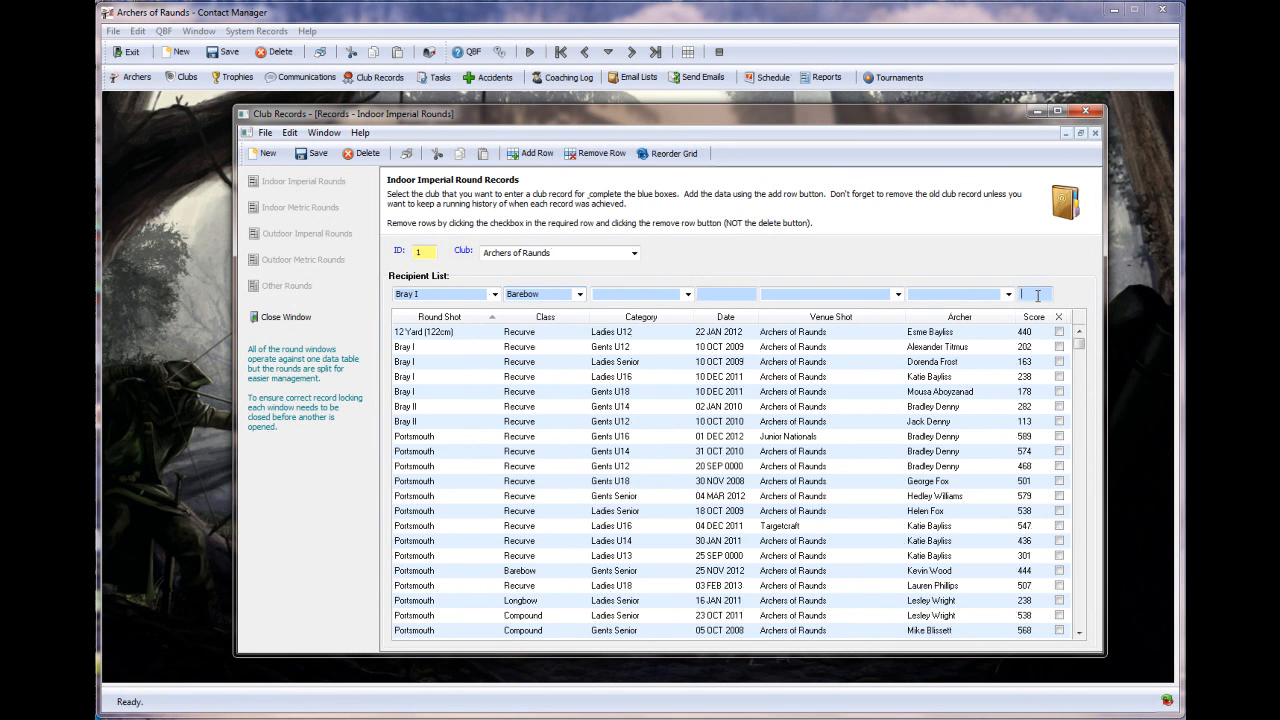
text(9)
click(1087, 113)
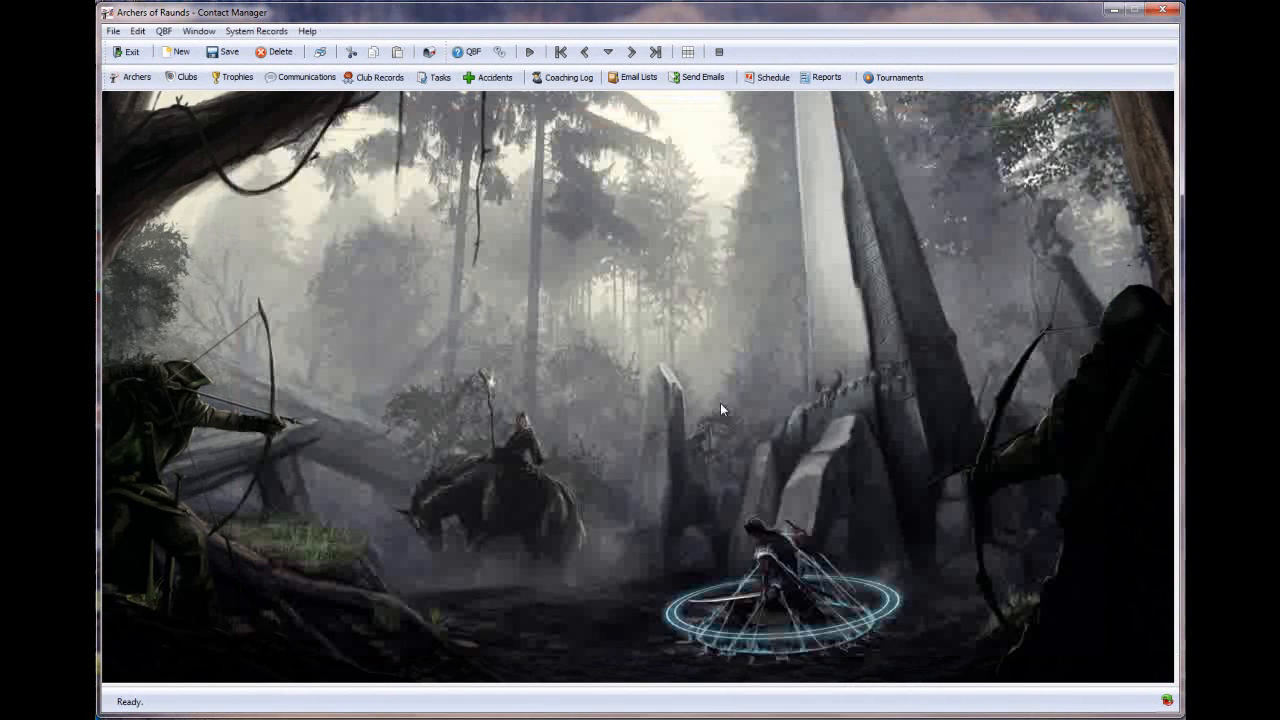
click(436, 79)
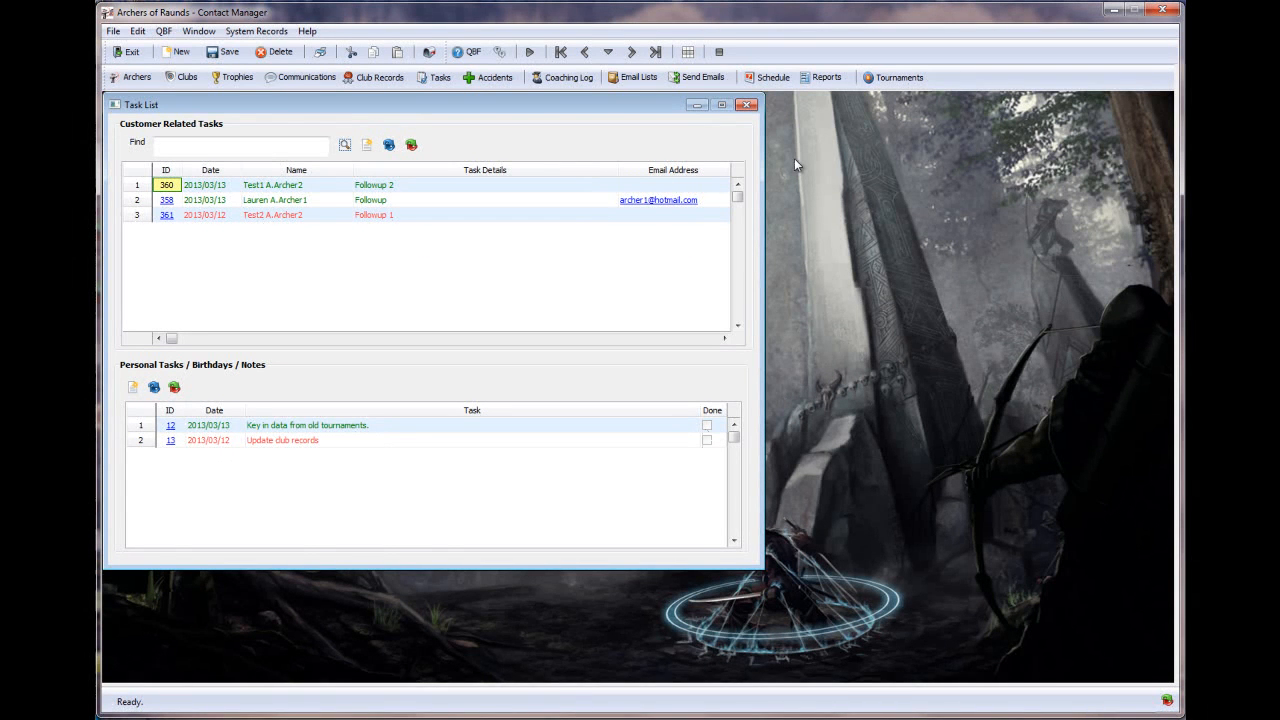
click(746, 105)
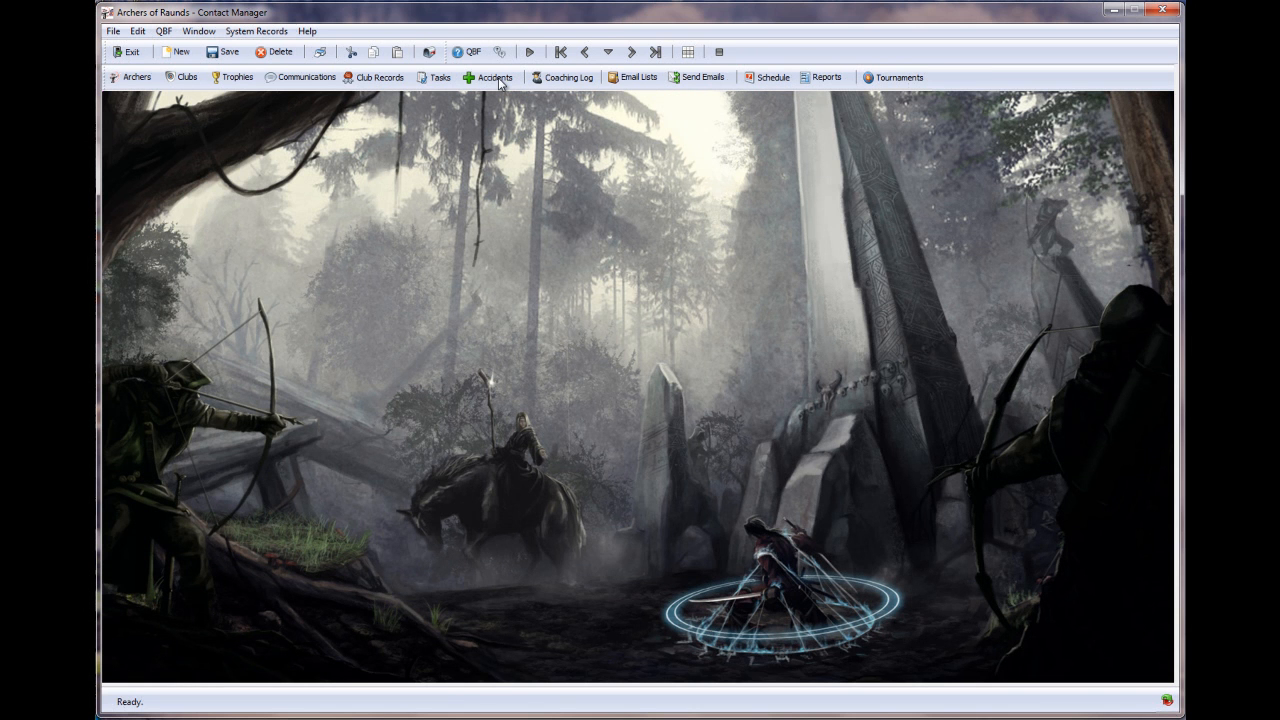
- Load course 3, started 17/11/12, into a Coaching Log session
click(560, 80)
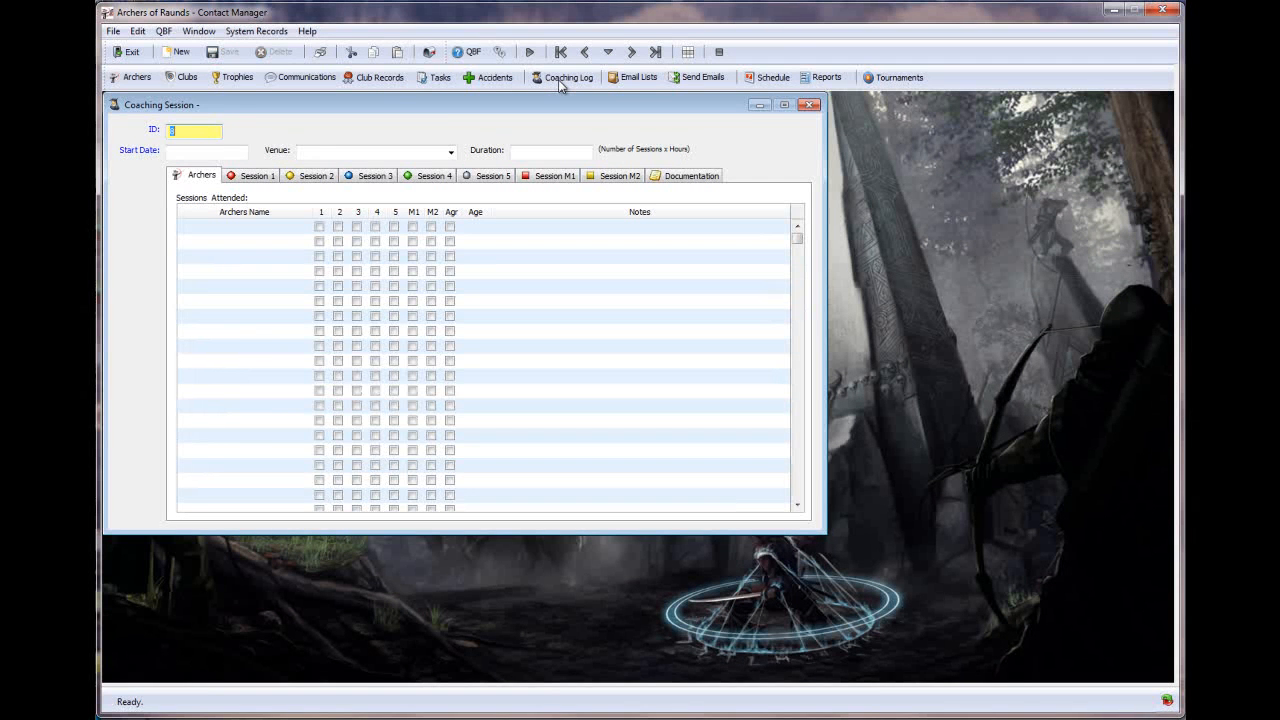
click(154, 132)
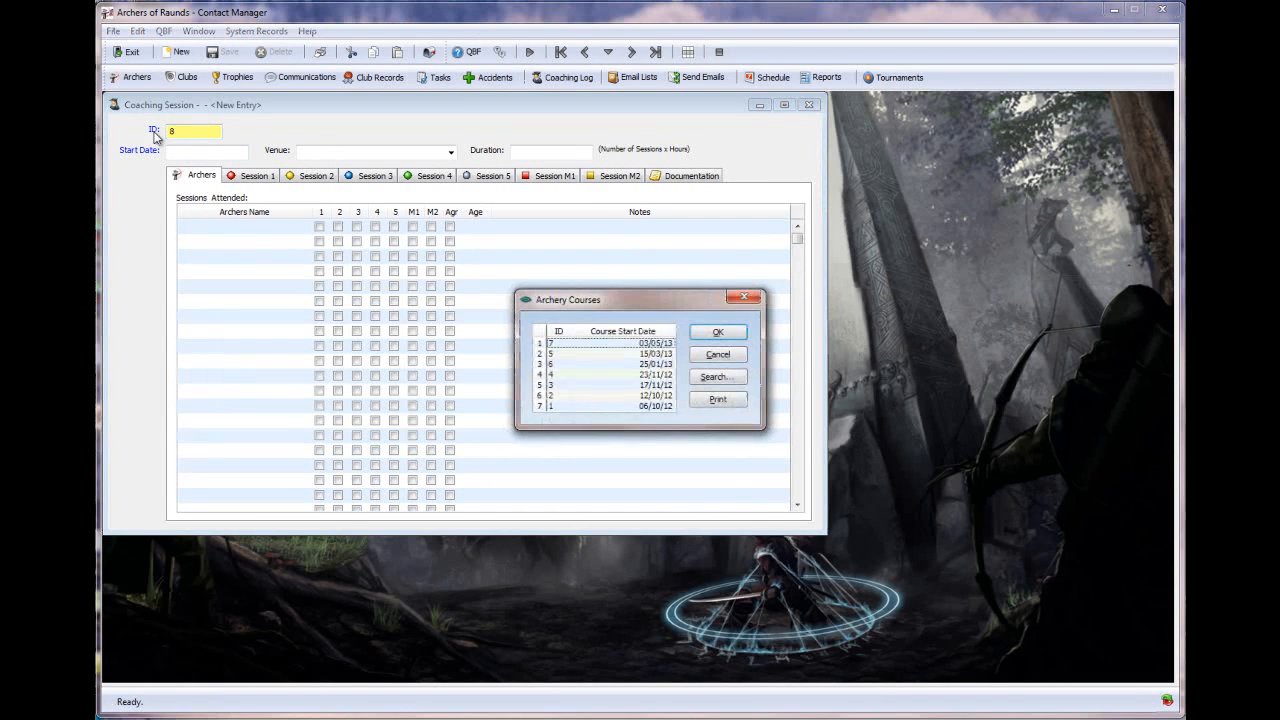
click(572, 386)
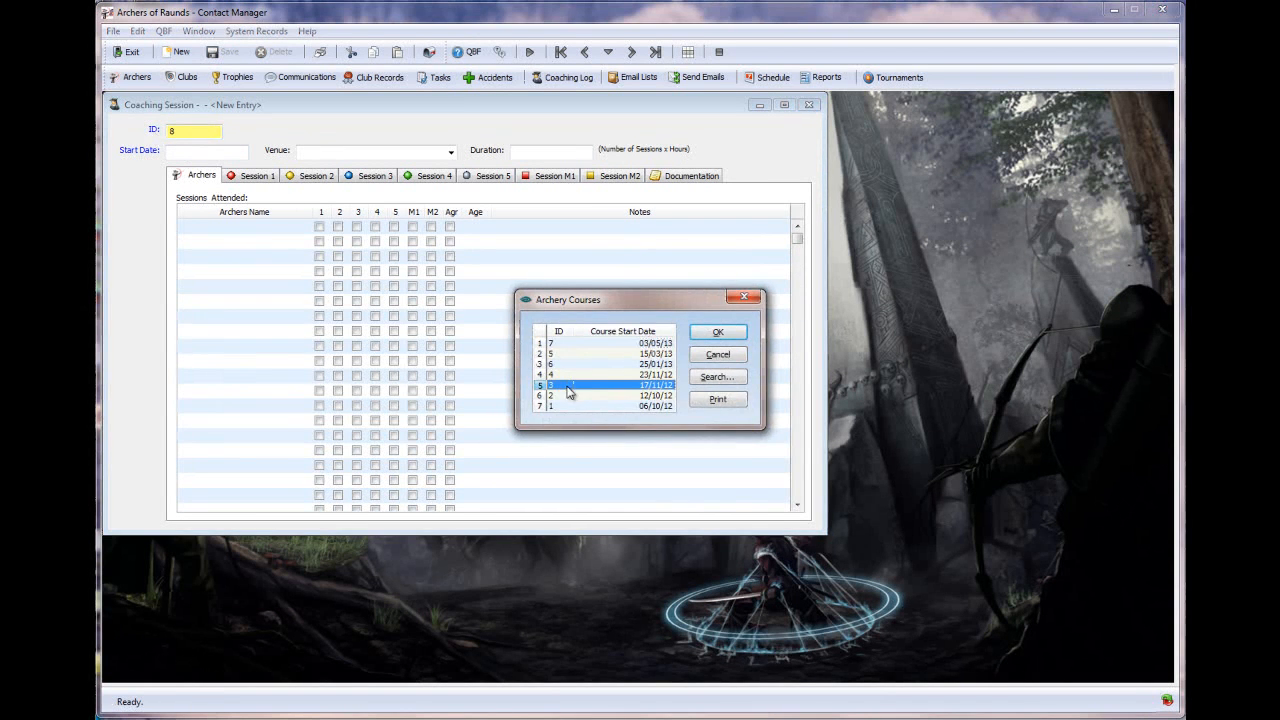
click(716, 334)
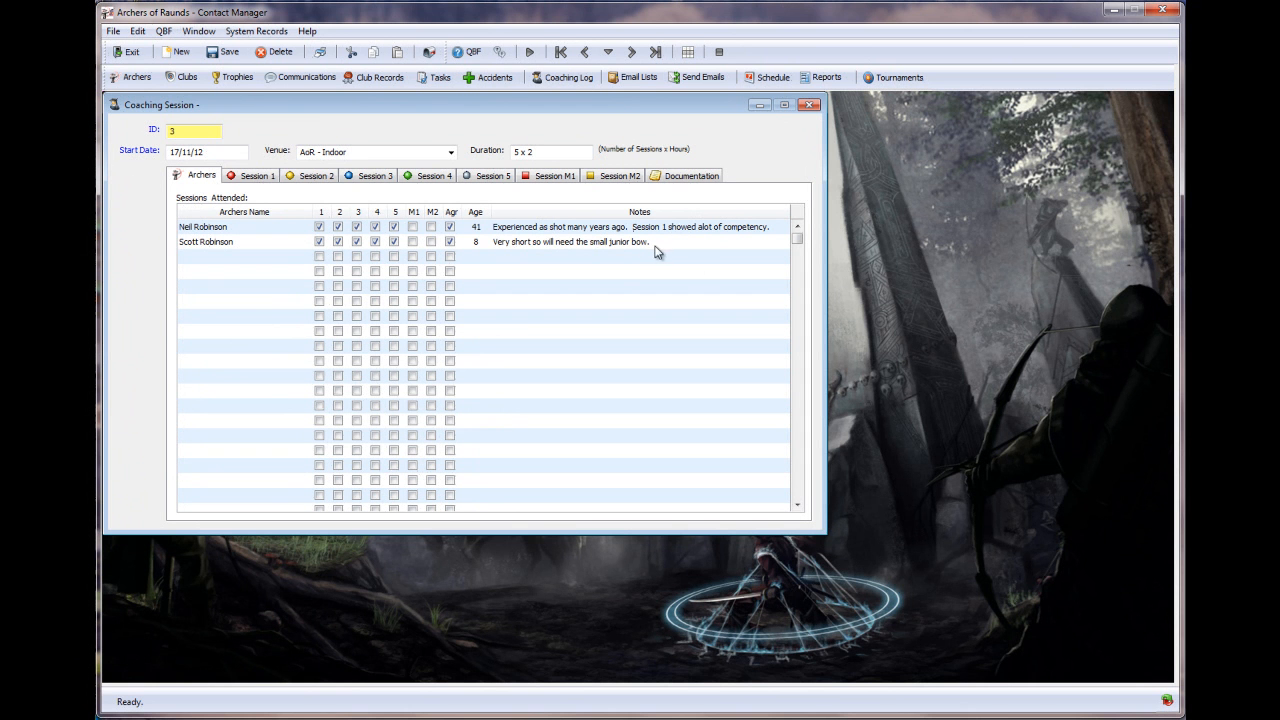
- Review Sessions 1–4 and Documentation, ticking Session 1's Warm-Up S, then close the form
click(260, 177)
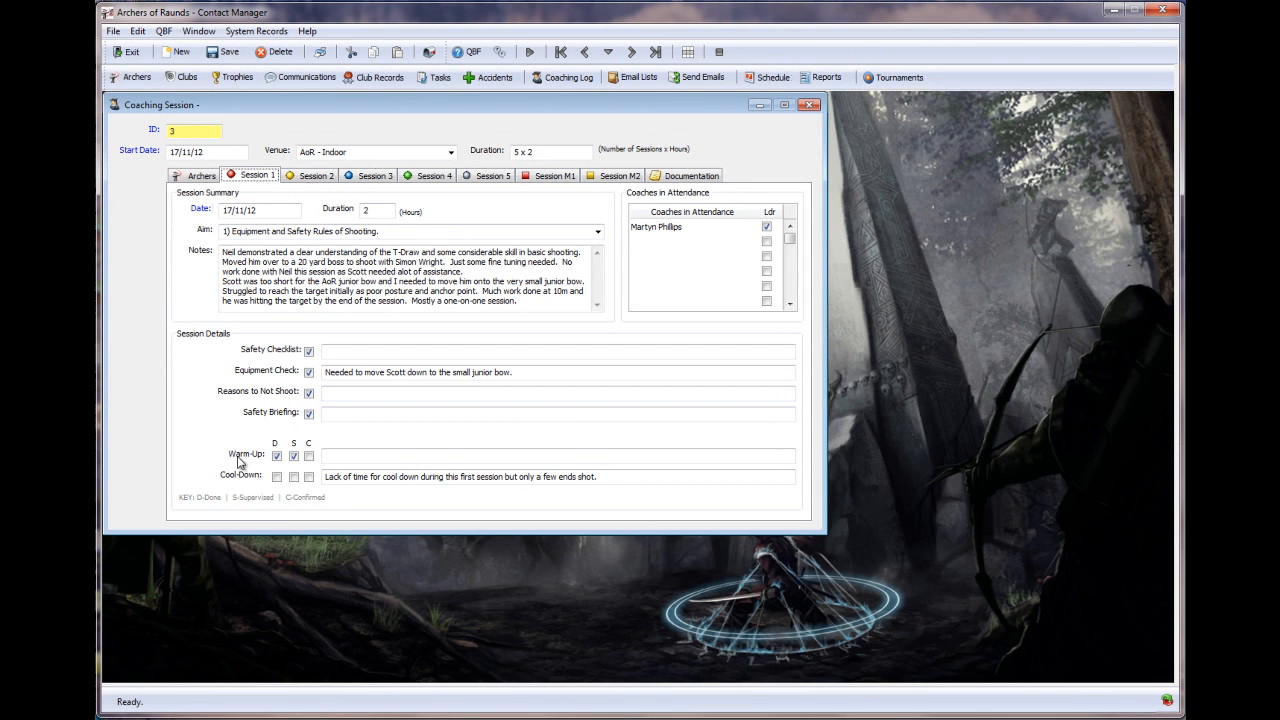
click(295, 456)
click(311, 179)
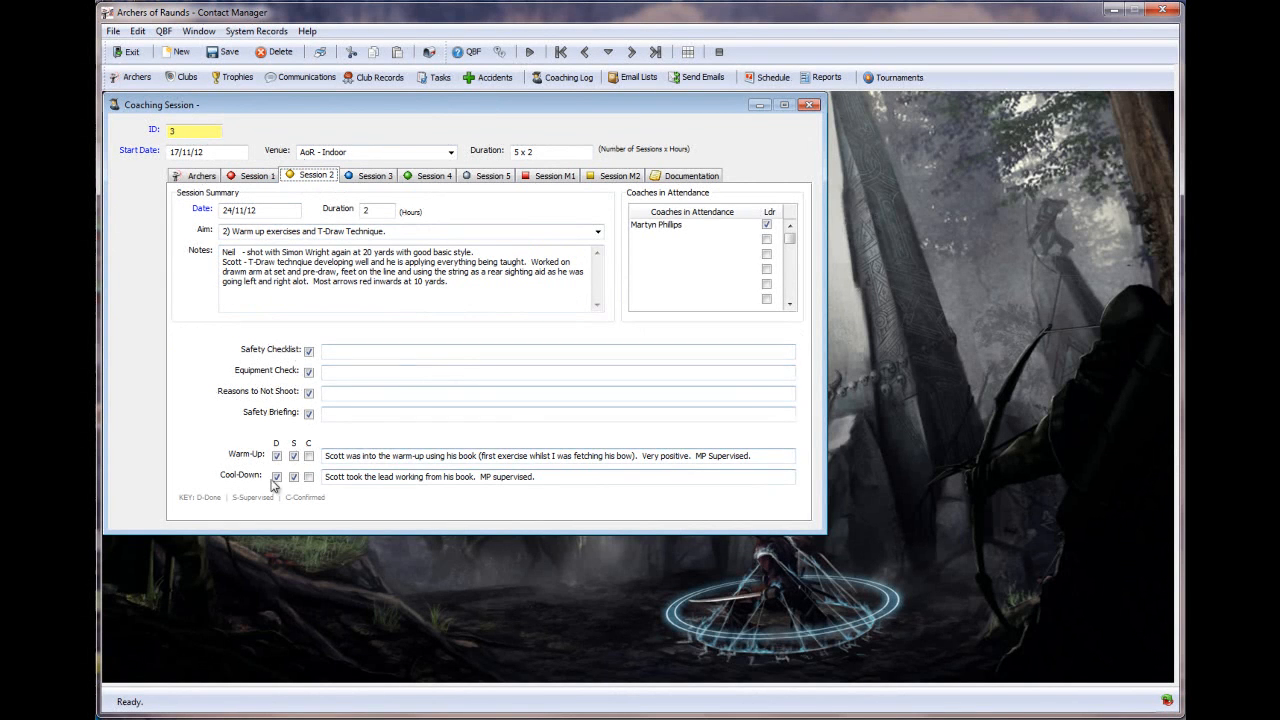
click(372, 177)
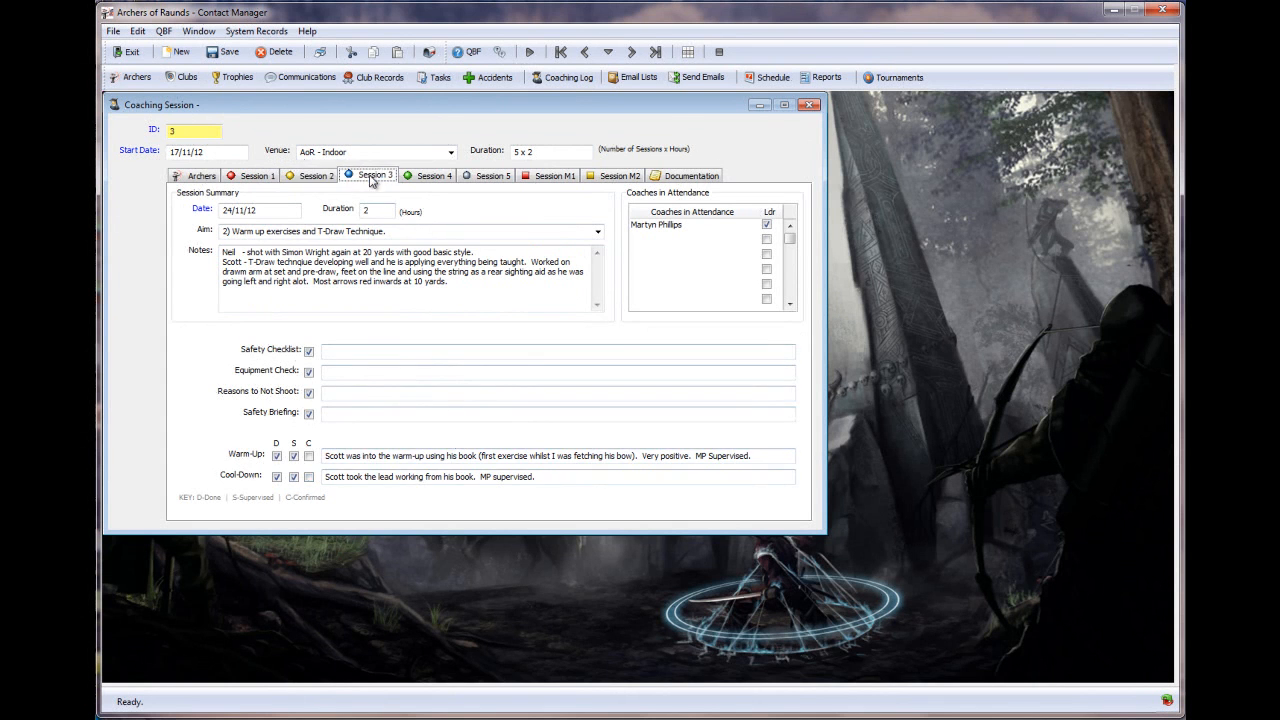
click(419, 177)
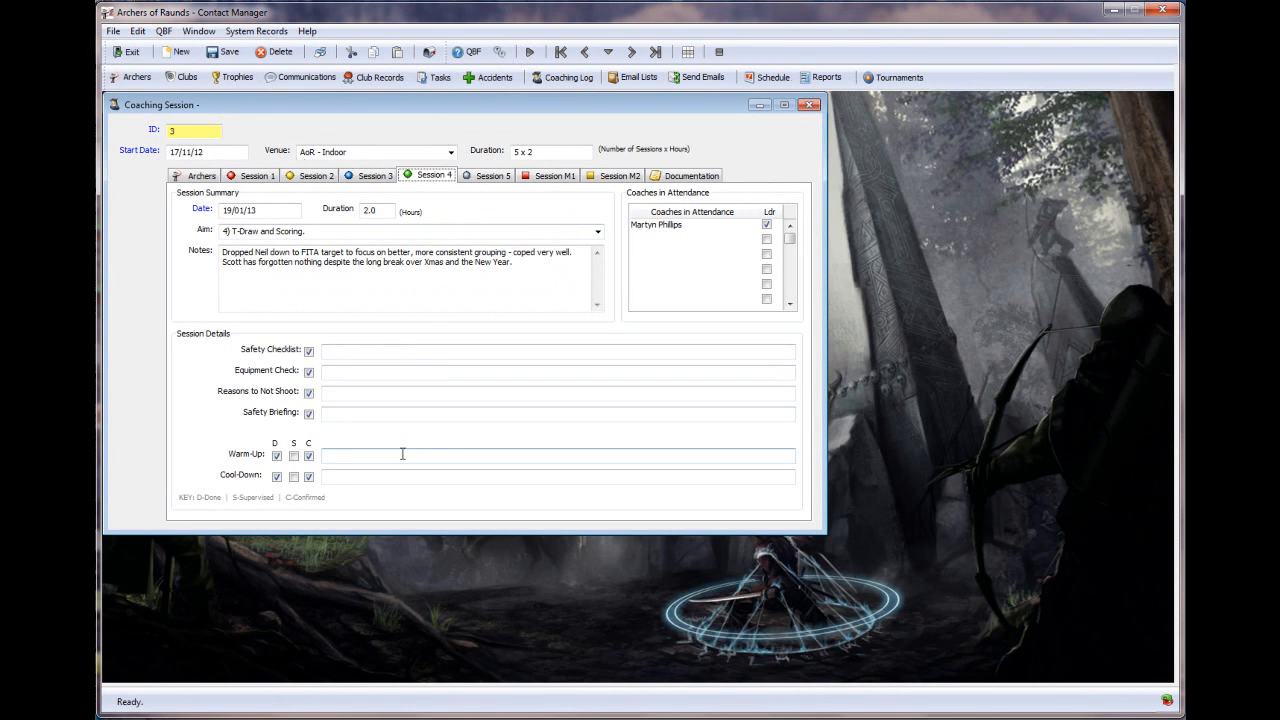
click(688, 182)
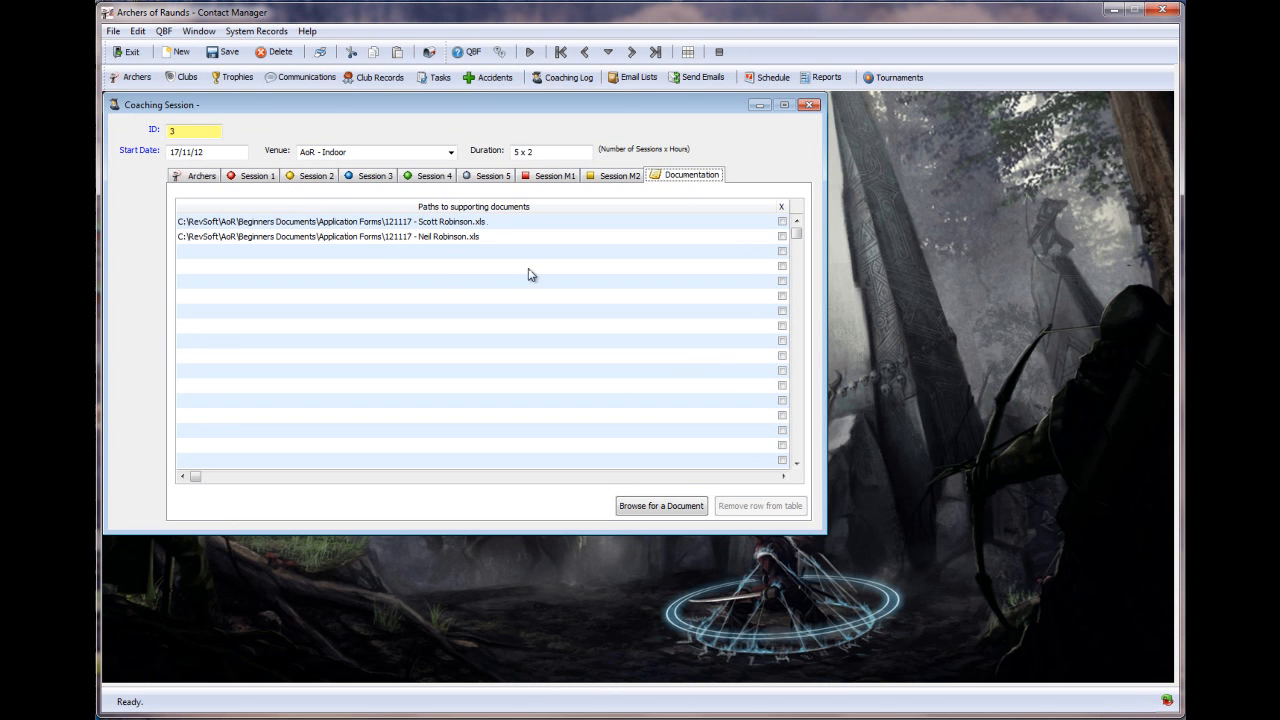
click(809, 105)
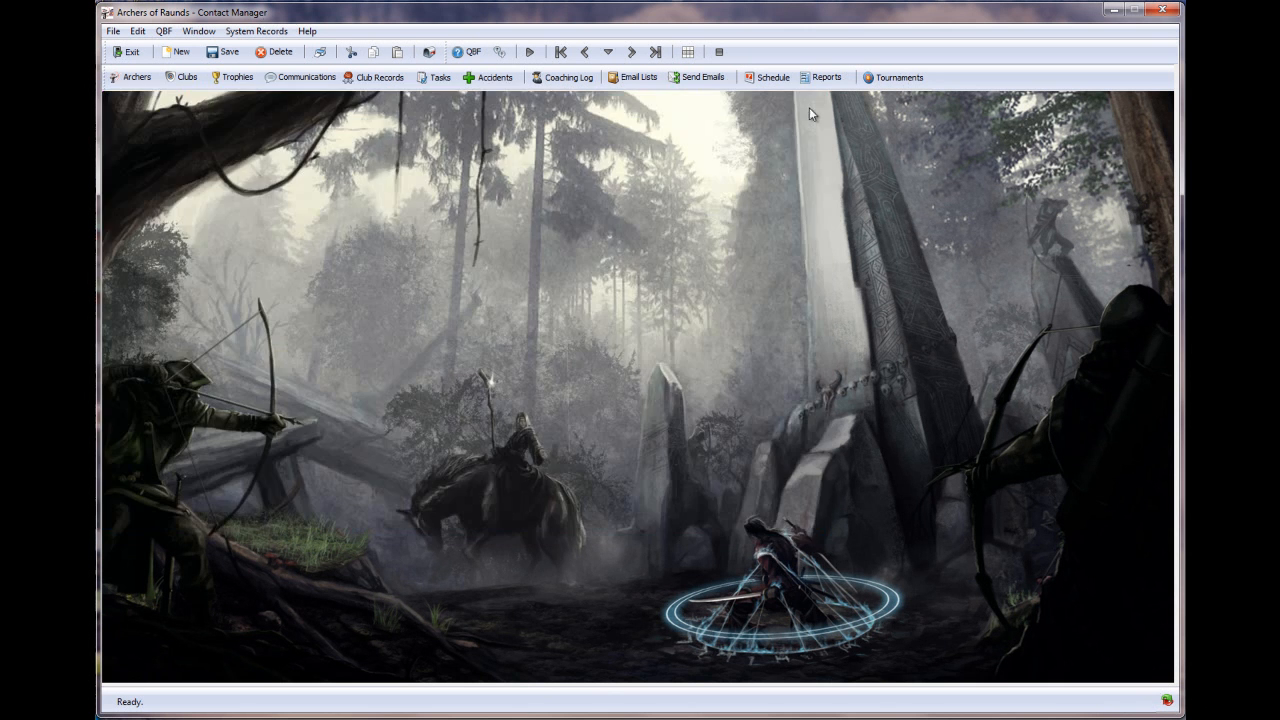
- Look over the Email Lists, close them, and bring up the Mailshot window
click(640, 78)
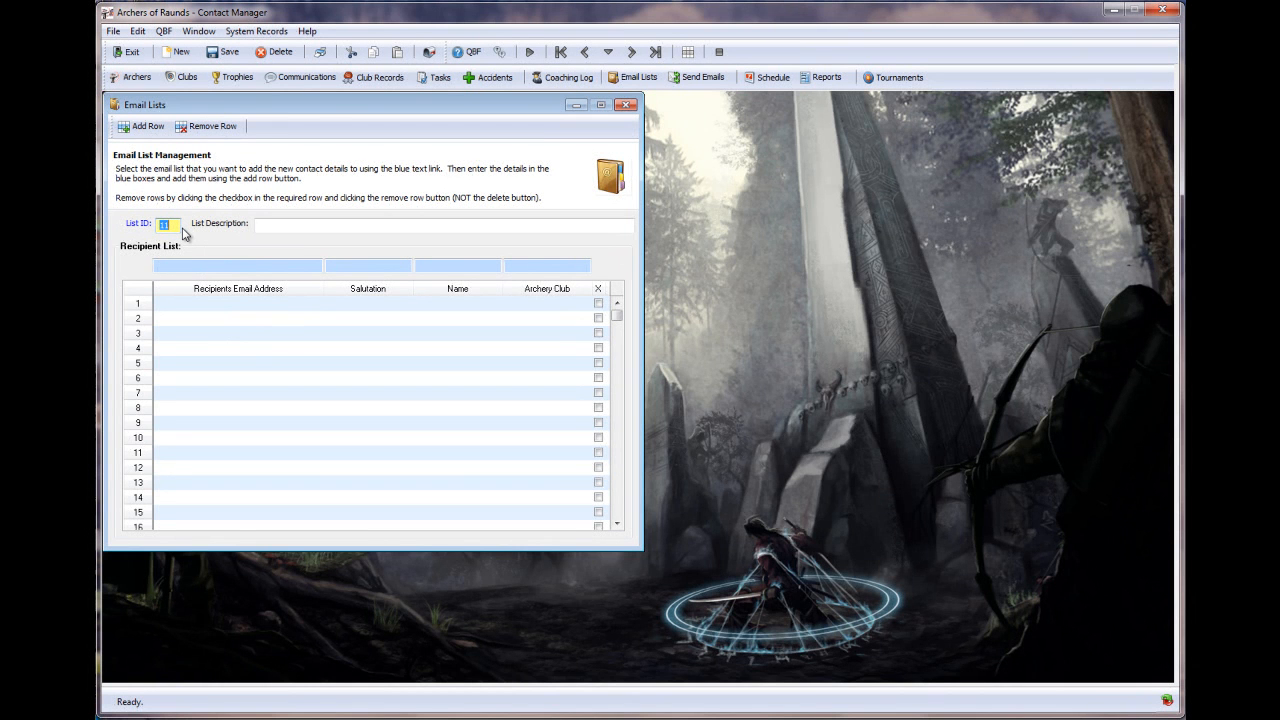
click(625, 104)
click(709, 78)
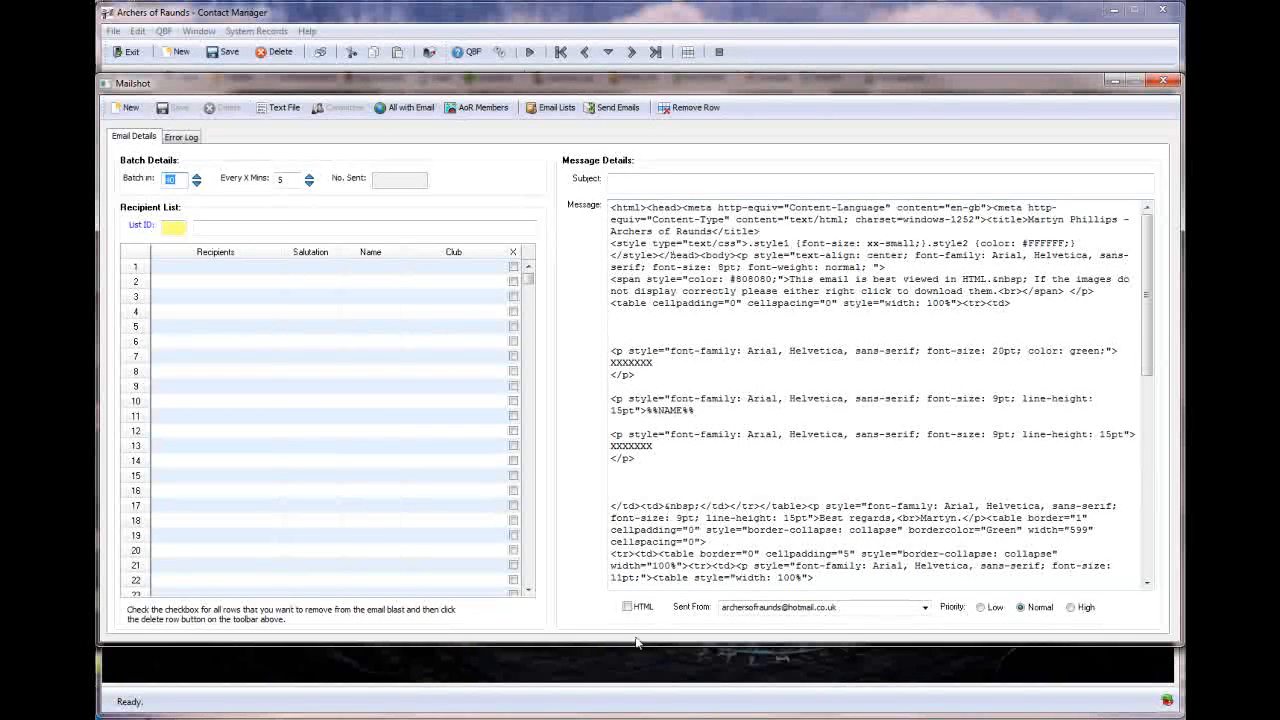
- Tick HTML and select both XXXXXXX placeholders in the message before closing Mailshot
click(628, 606)
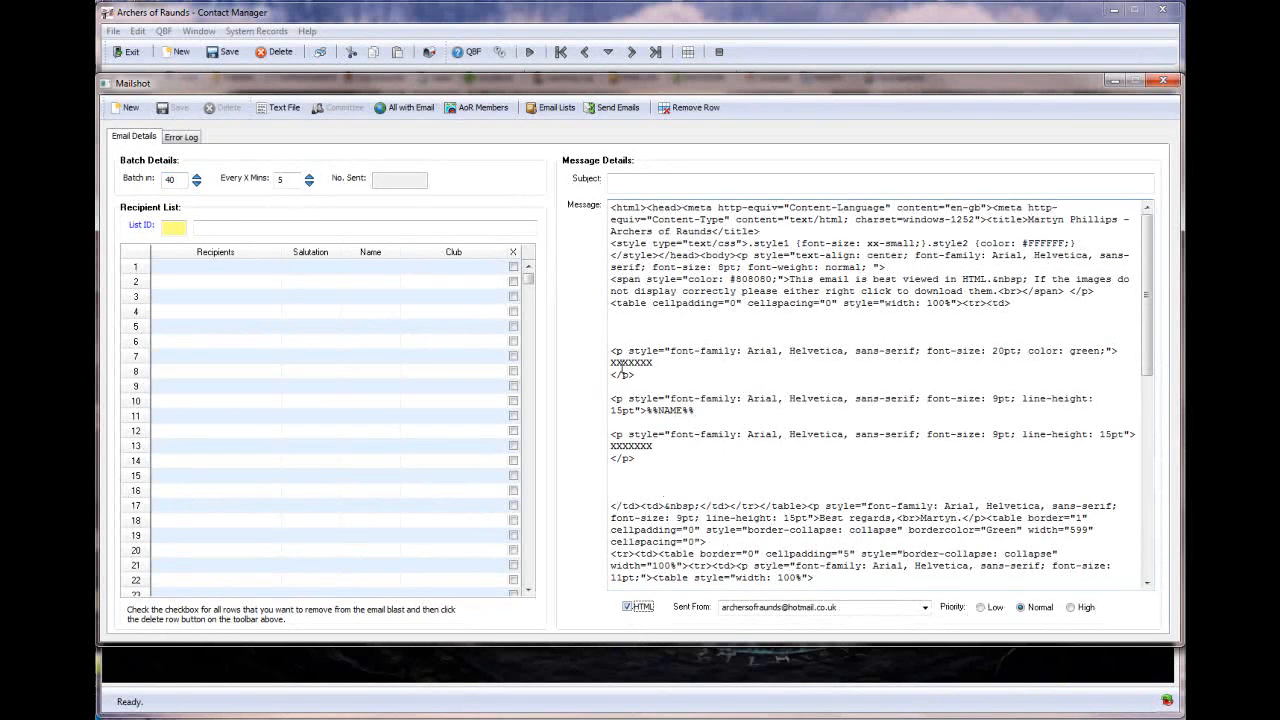
double_click(629, 363)
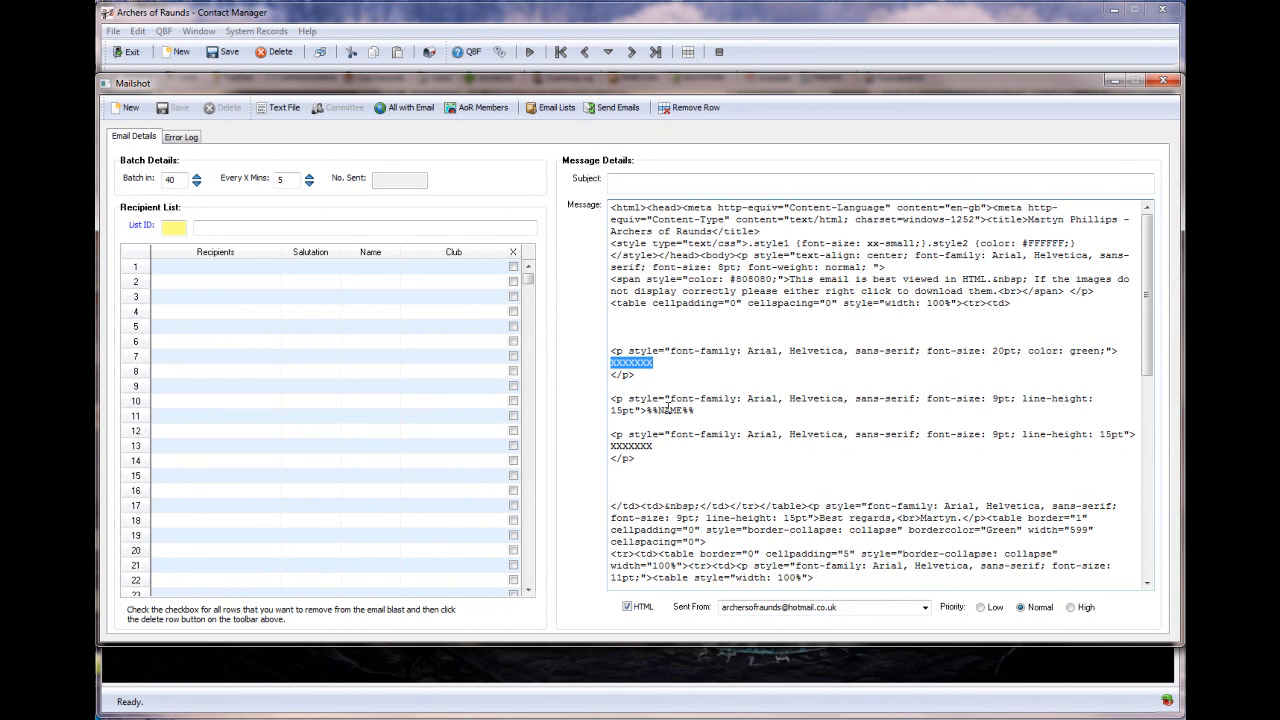
double_click(636, 447)
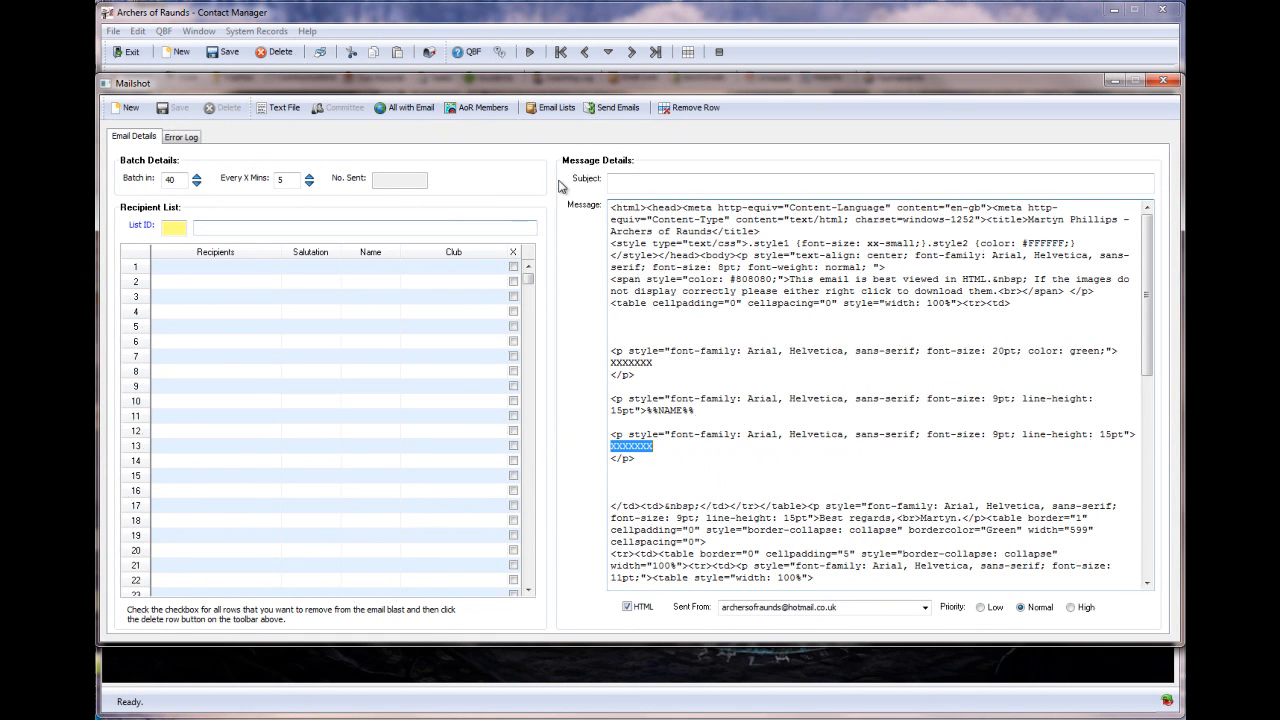
click(1162, 83)
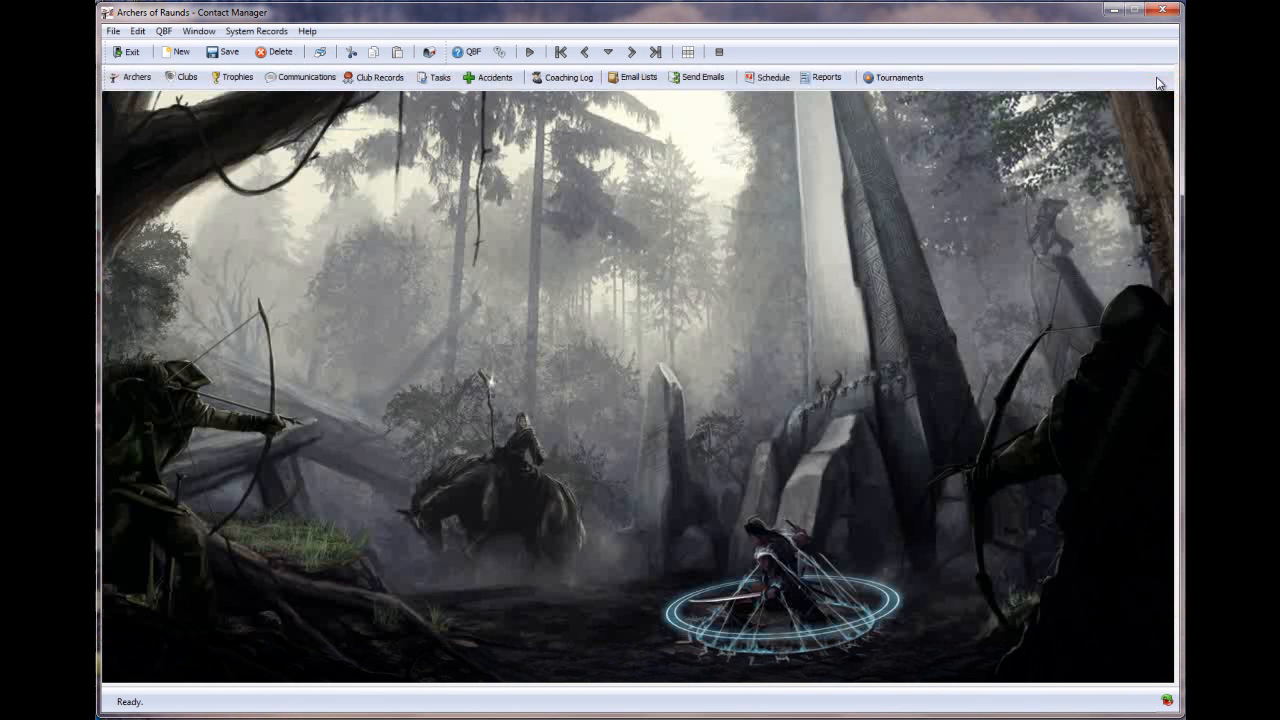
- View the Google Calendar schedule, close it, and open the Report Library
click(770, 85)
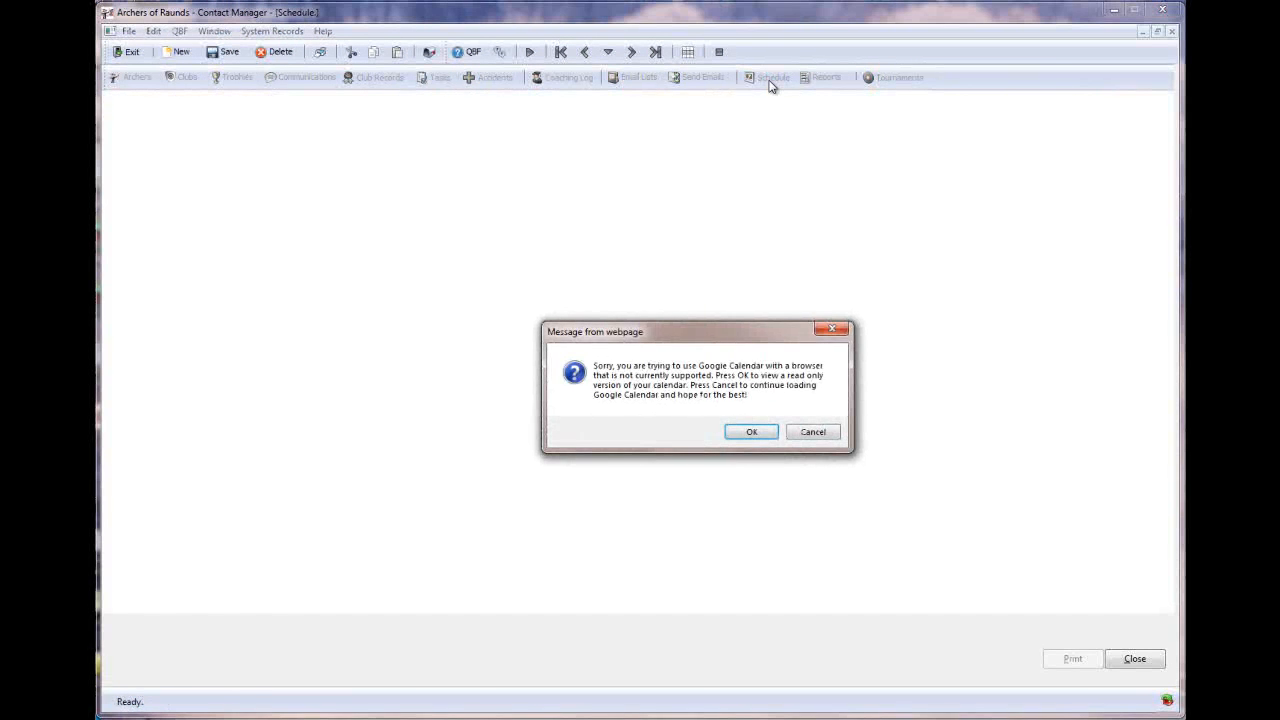
click(824, 434)
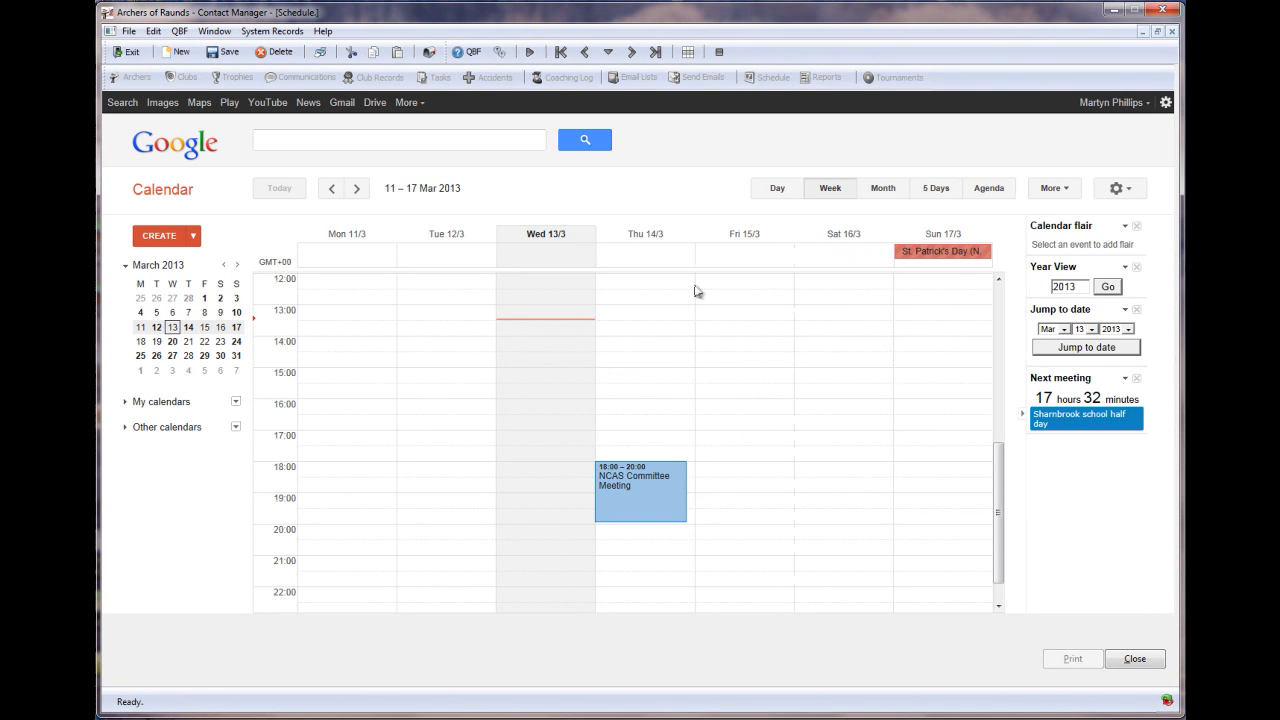
click(1172, 36)
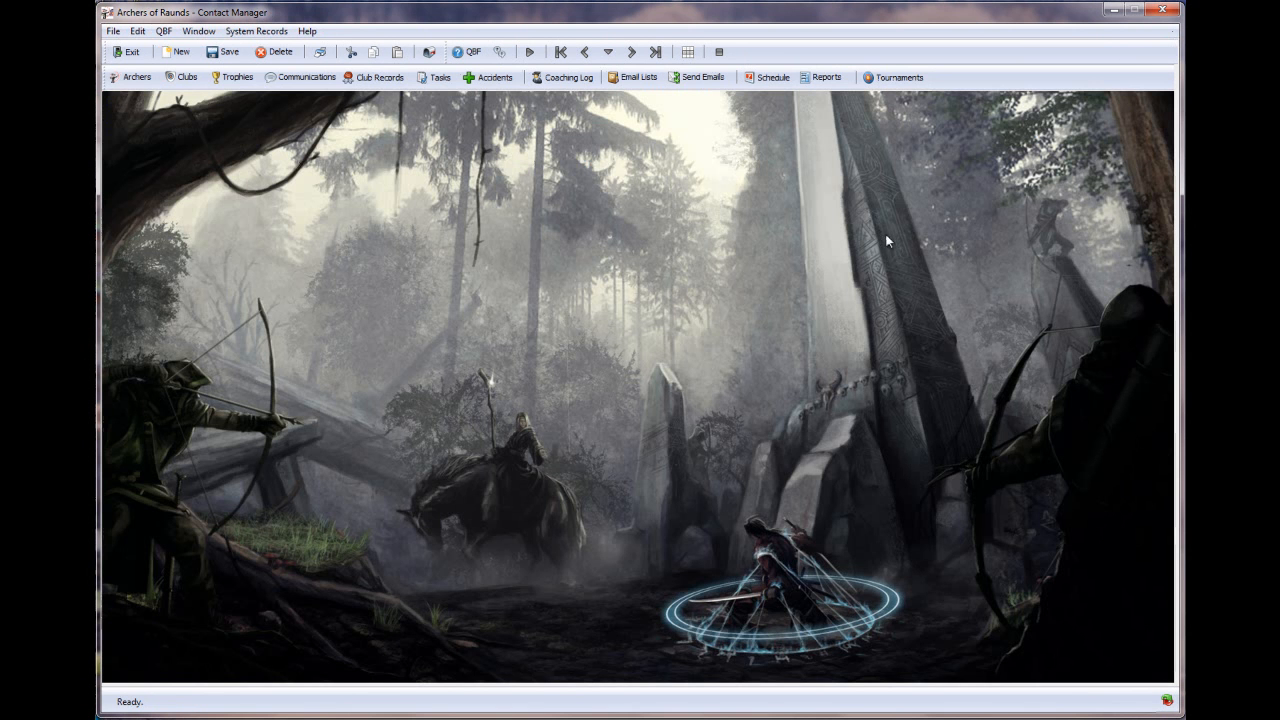
click(820, 80)
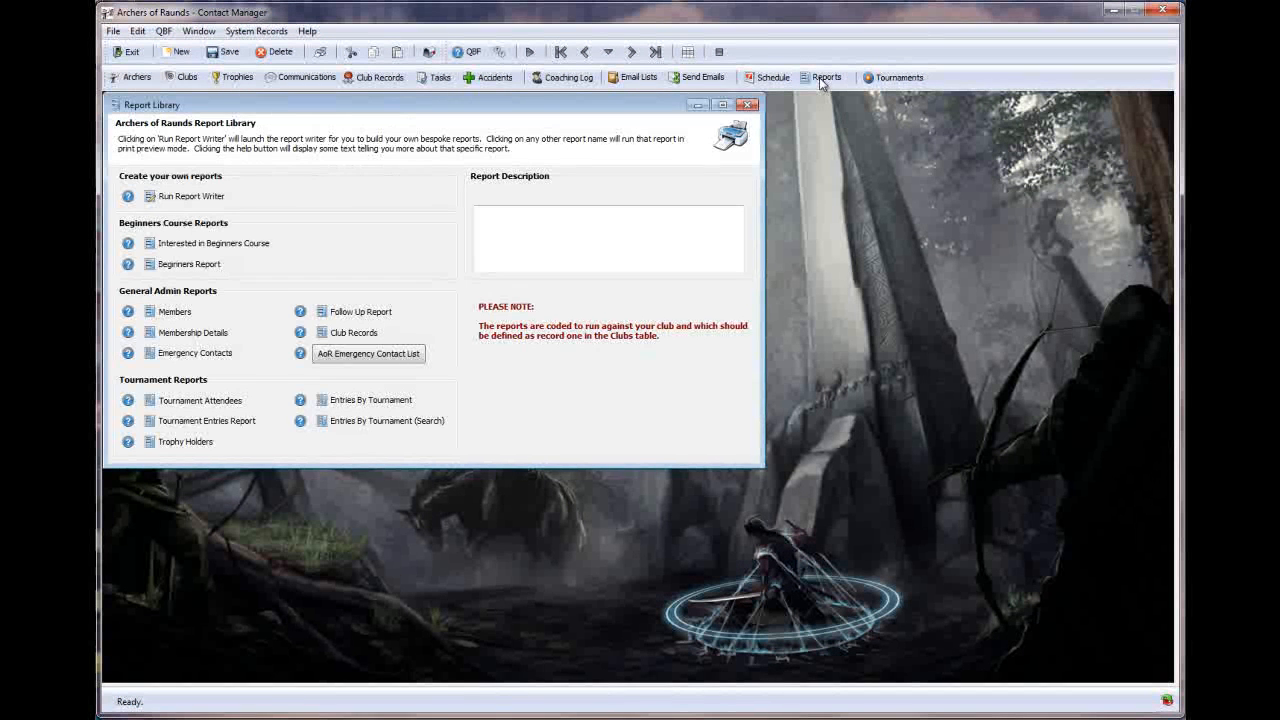